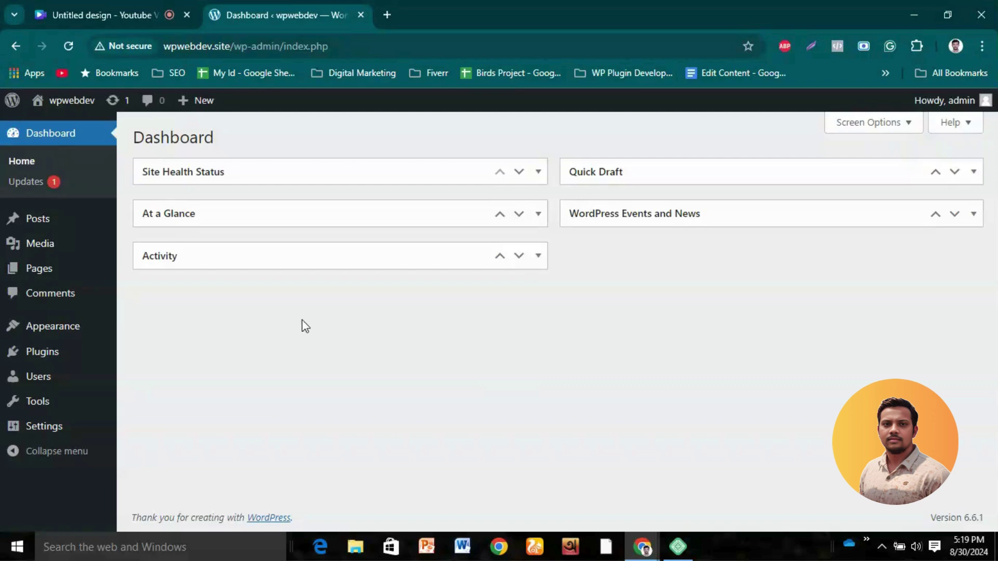
Step: Examine the domain part and the wp-admin/index.php path in the dashboard's address
{"action": "left_click", "coordinate": [231, 47]}
{"action": "left_click", "coordinate": [232, 47]}
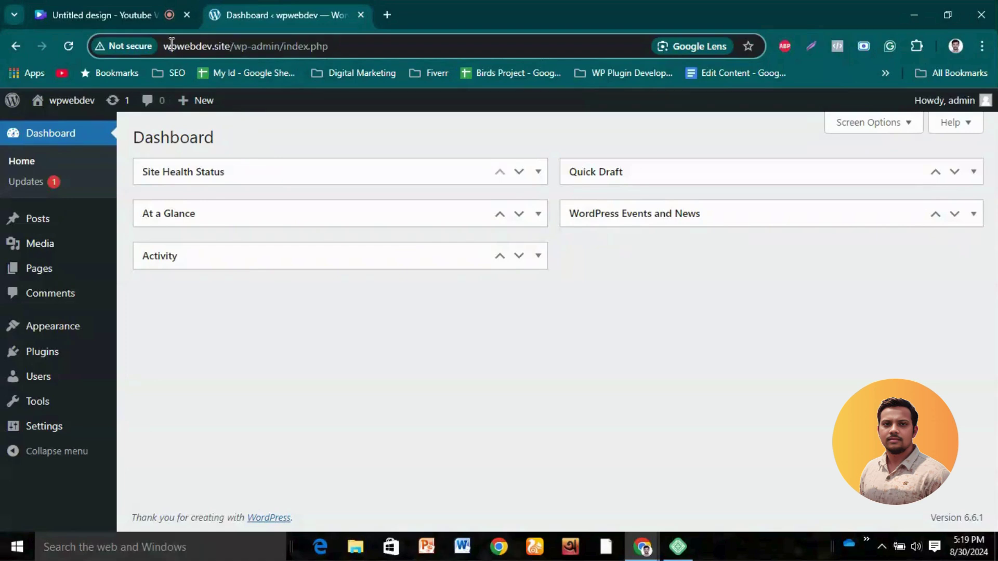
{"action": "left_click_drag", "start_coordinate": [165, 45], "coordinate": [227, 45]}
{"action": "left_click", "coordinate": [230, 46]}
{"action": "left_click_drag", "start_coordinate": [231, 46], "coordinate": [161, 45]}
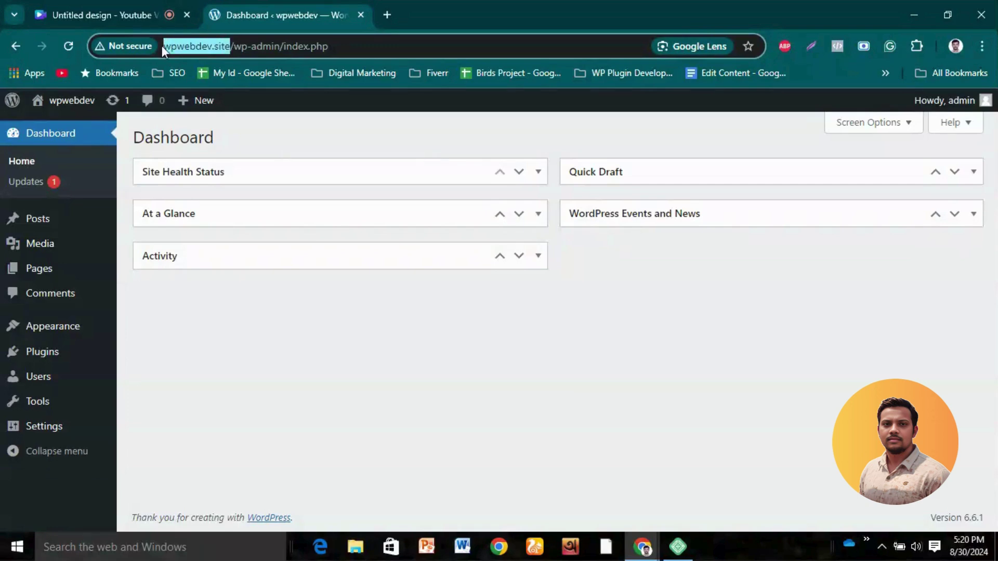
{"action": "left_click", "coordinate": [208, 46]}
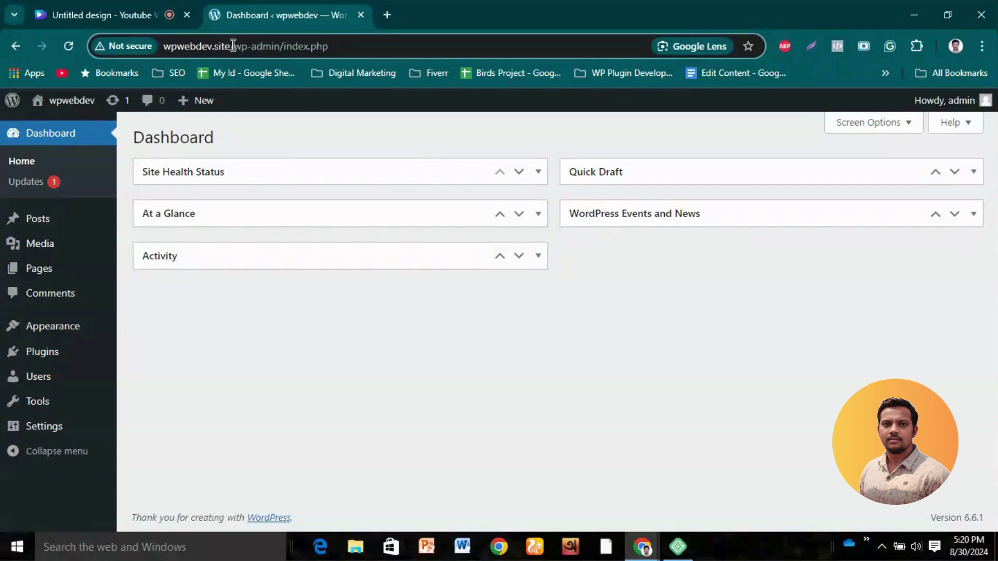
{"action": "left_click_drag", "start_coordinate": [229, 46], "coordinate": [357, 46]}
{"action": "left_click", "coordinate": [292, 46]}
{"action": "left_click_drag", "start_coordinate": [236, 46], "coordinate": [349, 45]}
{"action": "left_click", "coordinate": [351, 44]}
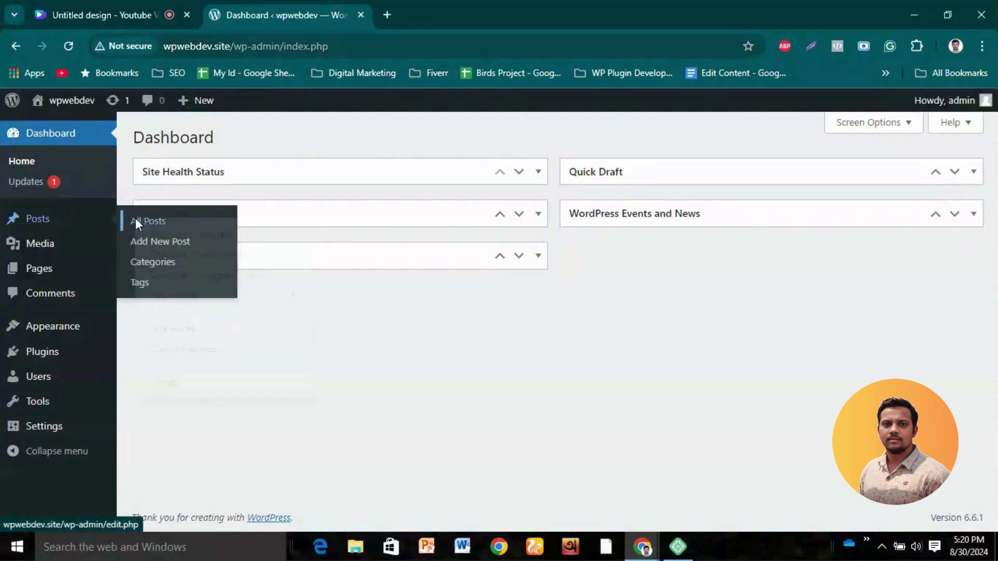
Step: Open the list of all posts in a new tab and view the Hello world! post in another new tab
{"action": "right_click", "coordinate": [136, 219]}
{"action": "left_click", "coordinate": [186, 232]}
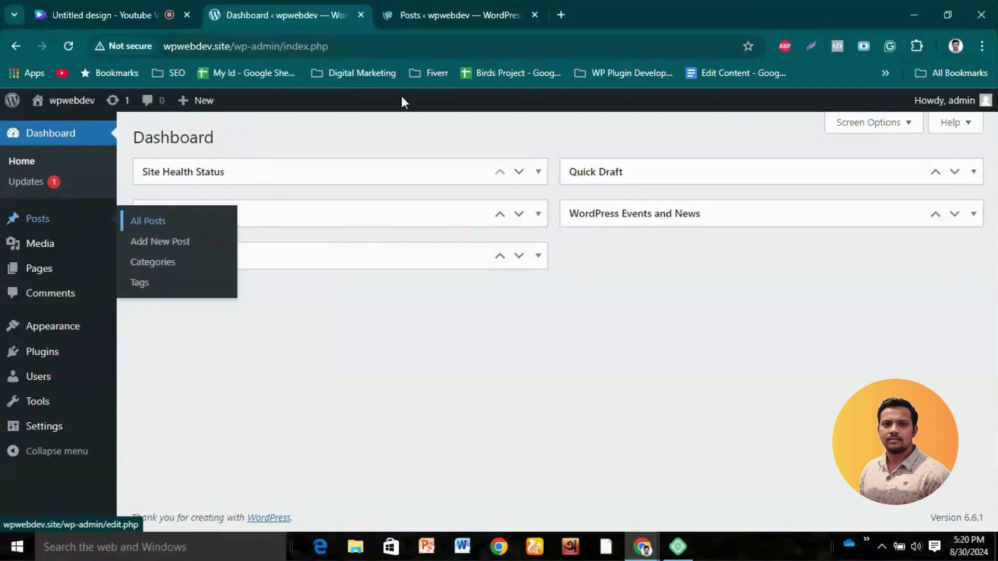
{"action": "left_click", "coordinate": [419, 4]}
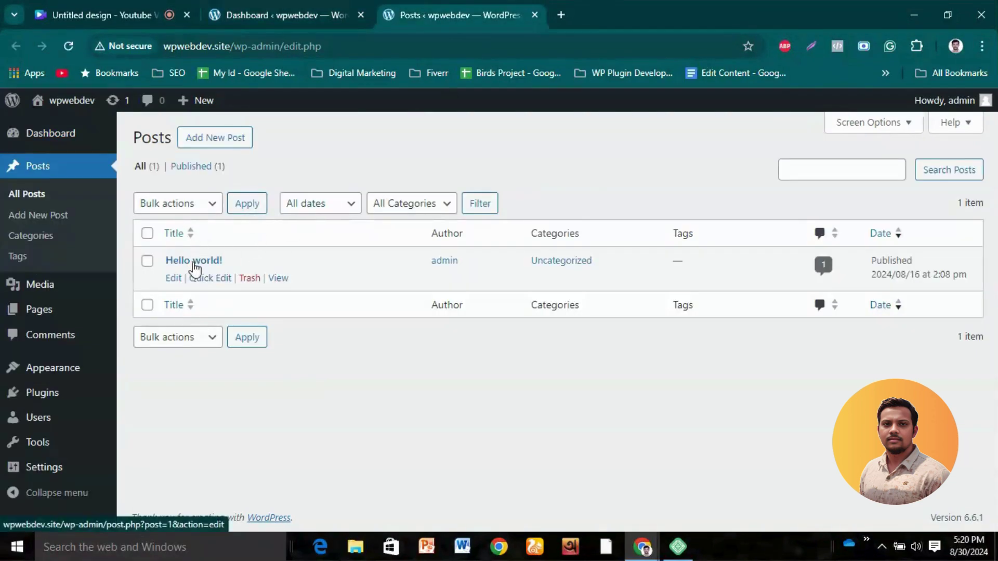
{"action": "right_click", "coordinate": [277, 279]}
{"action": "left_click", "coordinate": [314, 291]}
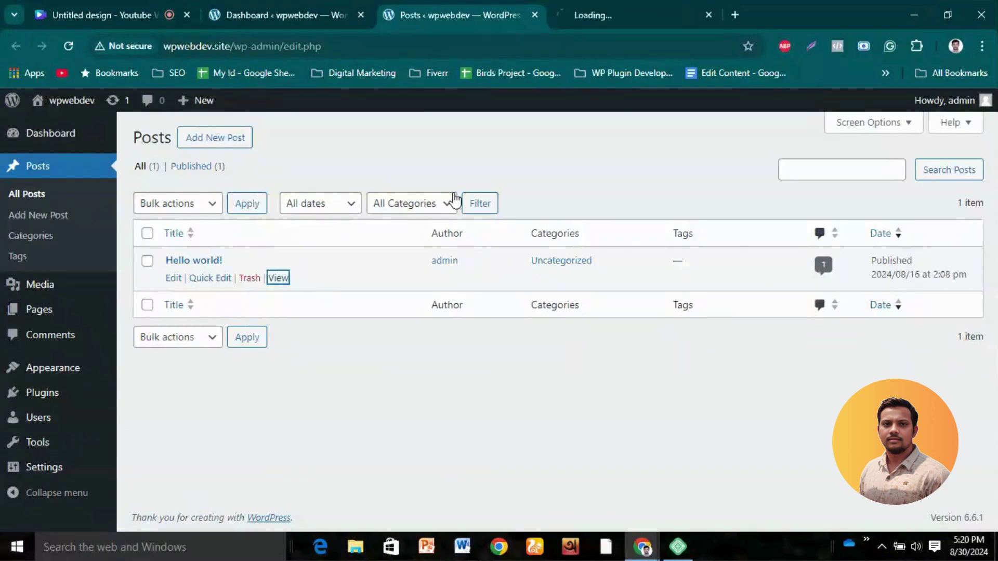
{"action": "left_click", "coordinate": [613, 1]}
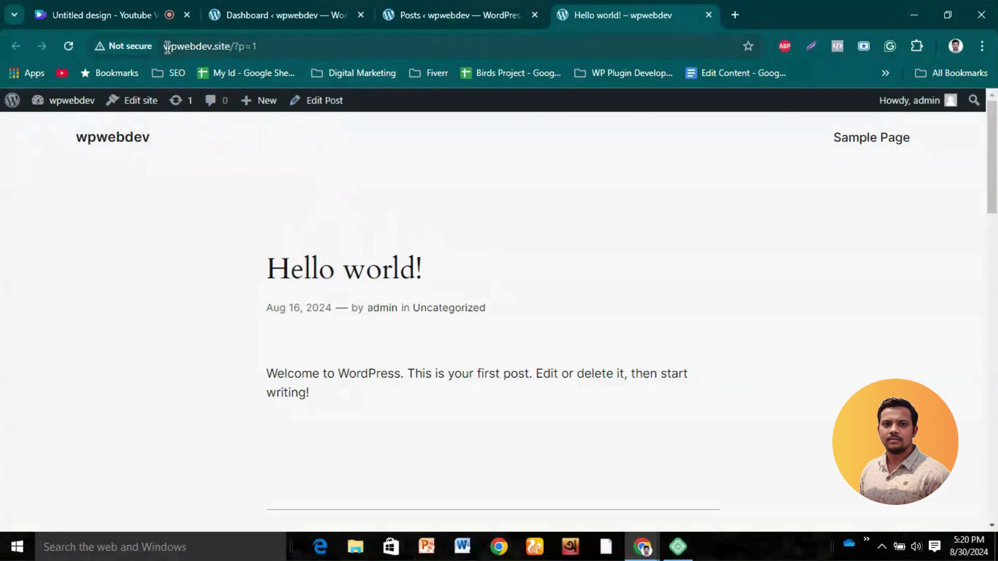
Step: Examine the ?p=1 ending of the Hello world! post's URL
{"action": "left_click_drag", "start_coordinate": [235, 46], "coordinate": [268, 46]}
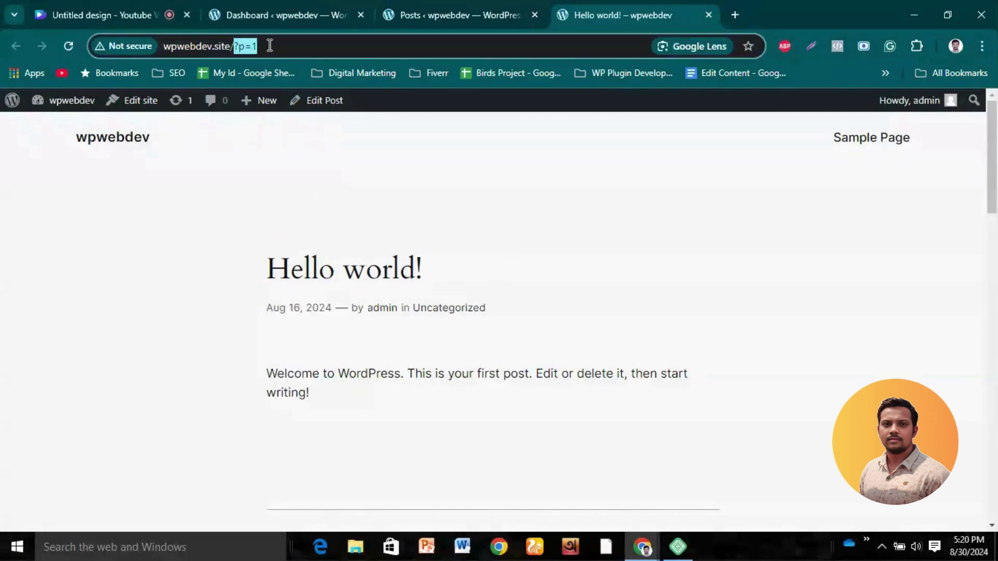
{"action": "left_click", "coordinate": [283, 46]}
{"action": "left_click_drag", "start_coordinate": [260, 46], "coordinate": [237, 47]}
{"action": "left_click", "coordinate": [237, 47]}
{"action": "left_click", "coordinate": [477, 159]}
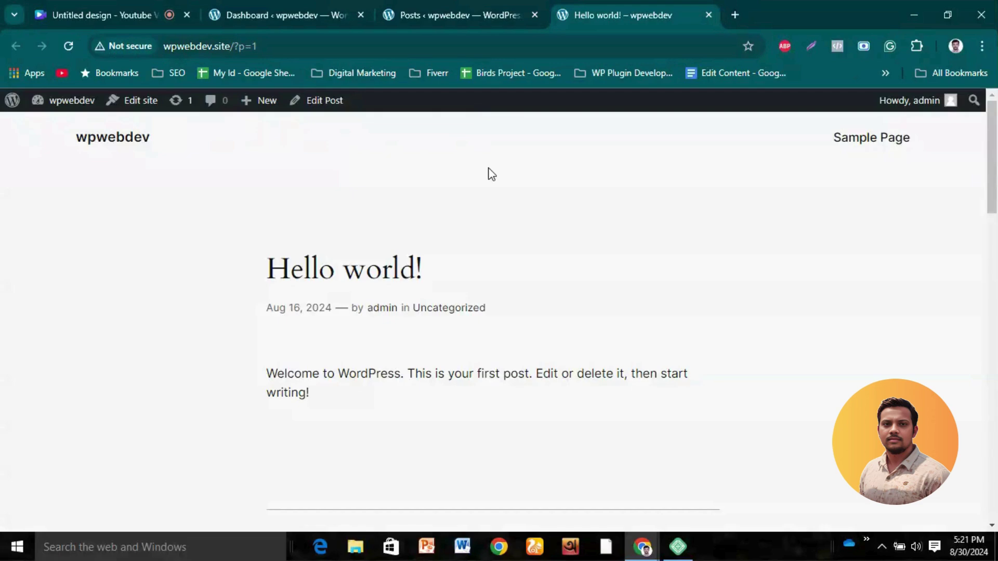
Step: Copy the Hello world! post's URL, load it in a new tab and review the post's title and body text
{"action": "left_click_drag", "start_coordinate": [278, 48], "coordinate": [156, 47]}
{"action": "key", "text": "ctrl+c"}
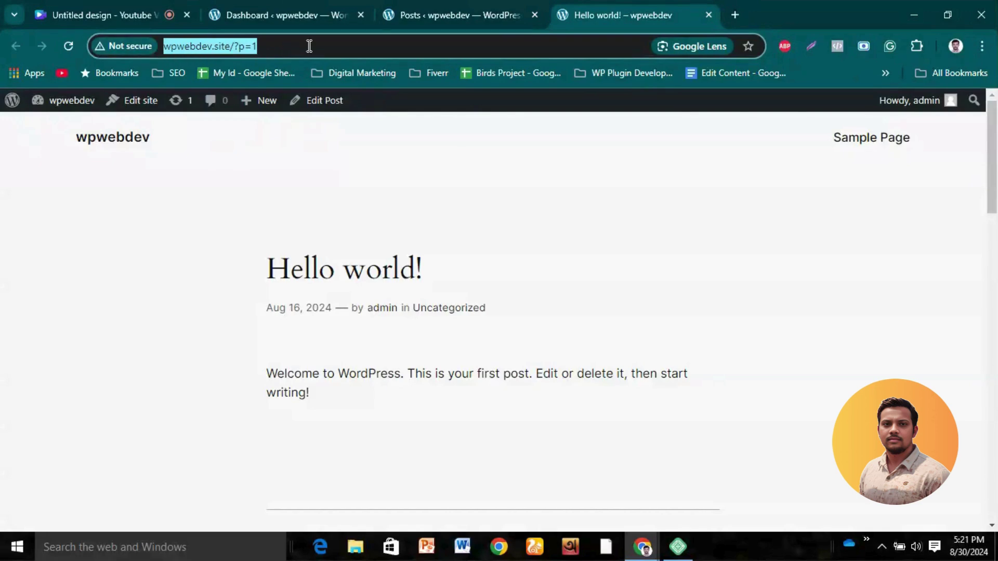
{"action": "left_click", "coordinate": [733, 11]}
{"action": "key", "text": "ctrl+v"}
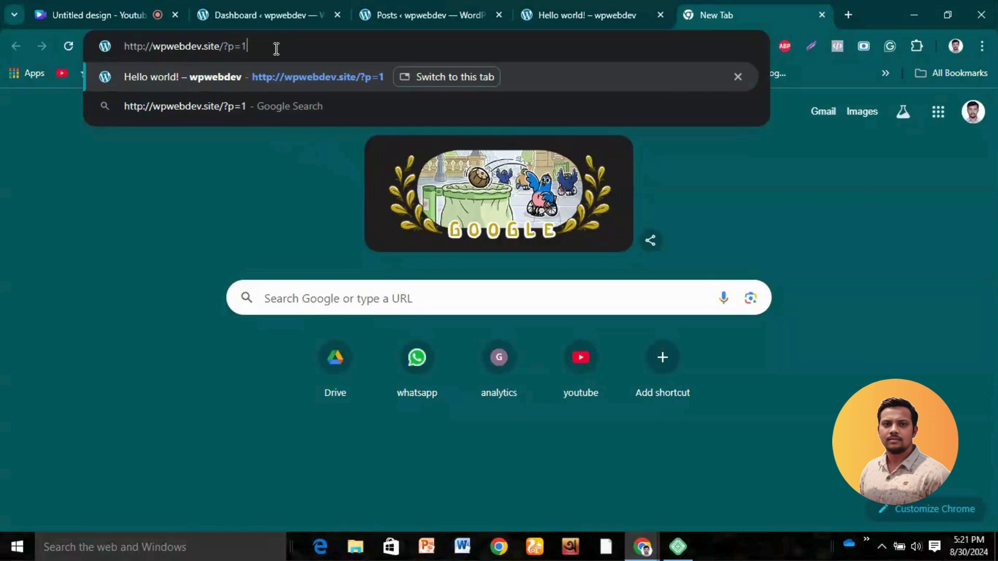
{"action": "key", "text": "Return"}
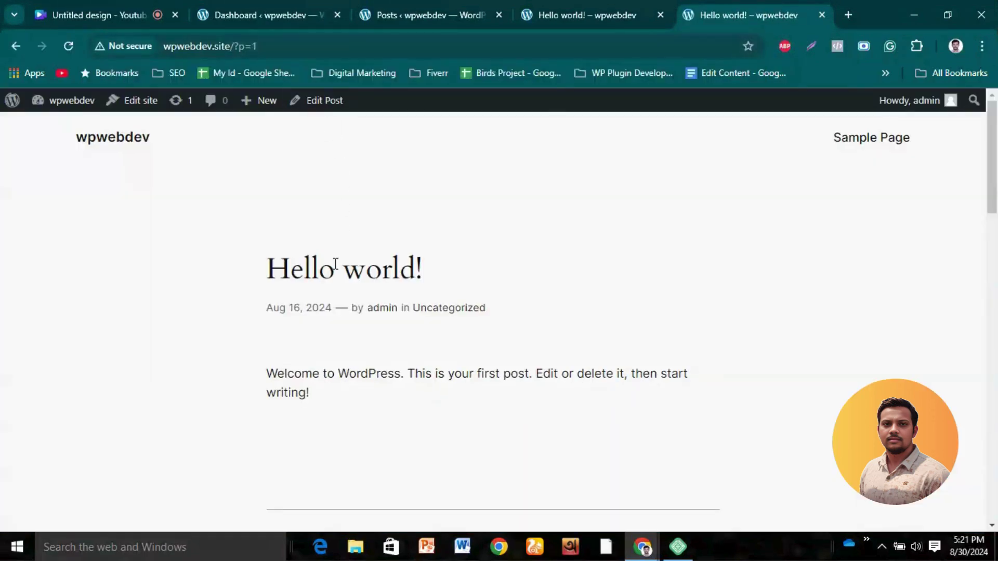
{"action": "left_click_drag", "start_coordinate": [267, 266], "coordinate": [470, 274]}
{"action": "left_click", "coordinate": [471, 274]}
{"action": "left_click_drag", "start_coordinate": [337, 375], "coordinate": [276, 356]}
{"action": "left_click", "coordinate": [278, 353]}
Step: Replace the ?p=1 ending of the post's address with hello-world, without loading it
{"action": "left_click_drag", "start_coordinate": [234, 46], "coordinate": [265, 45]}
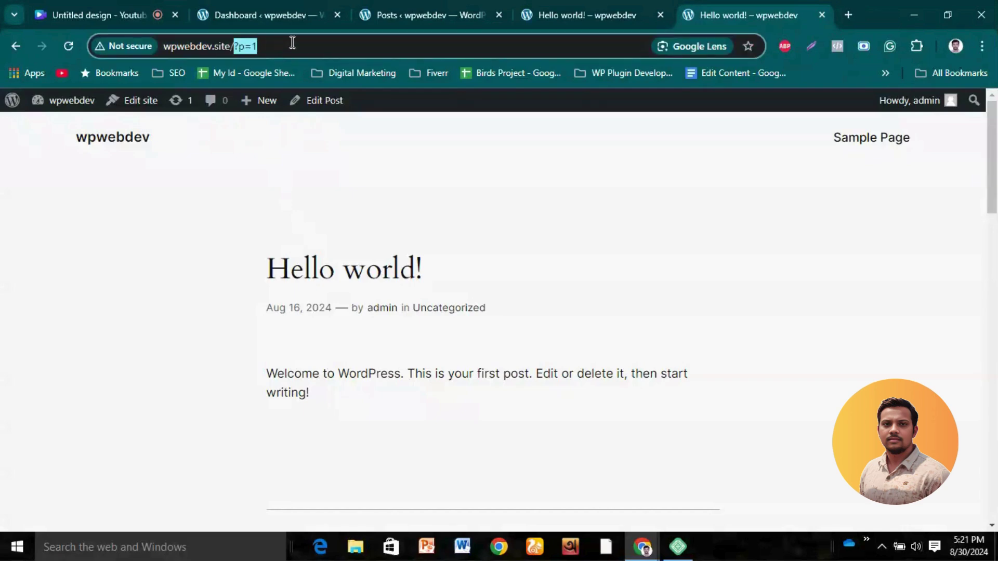
{"action": "type", "text": "hell"}
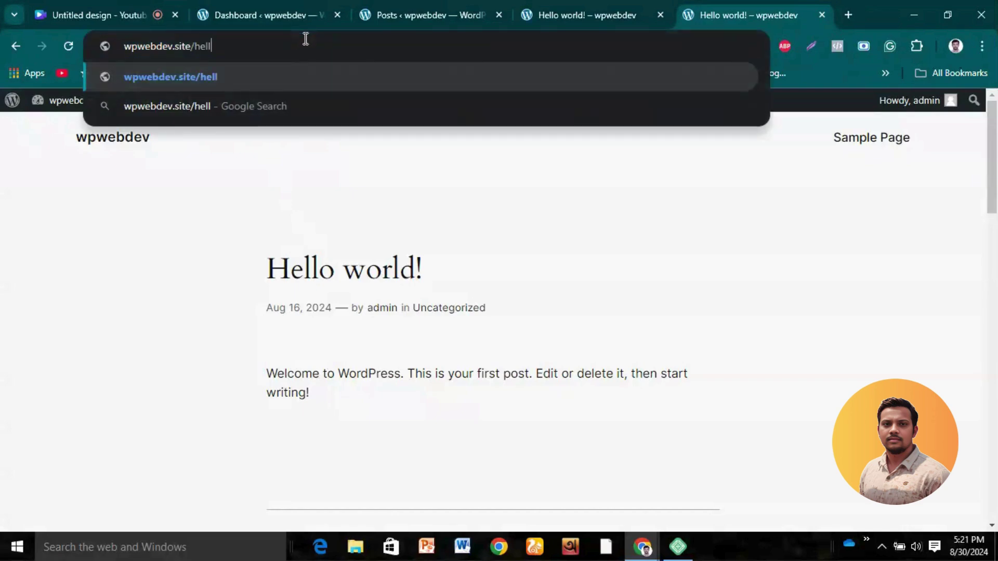
{"action": "type", "text": "o-wold"}
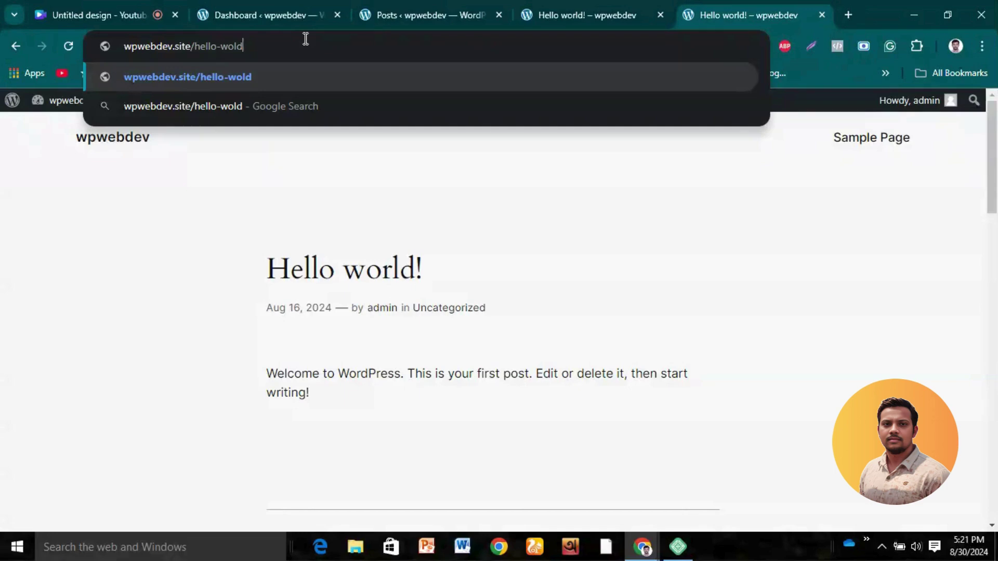
{"action": "key", "text": "Left"}
{"action": "key", "text": "BackSpace"}
{"action": "type", "text": "rl"}
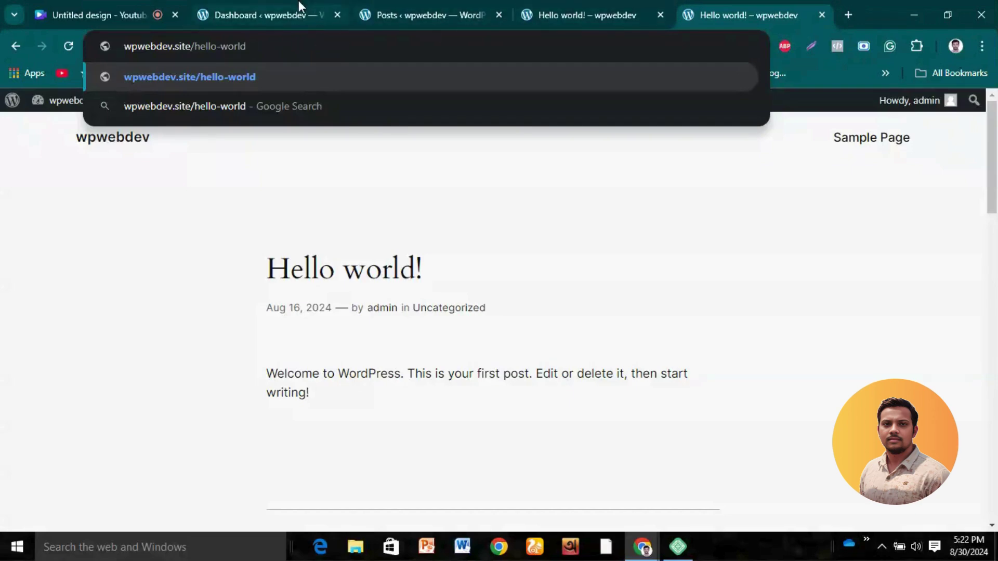
Step: Open the site's Permalink Settings from the dashboard and review the available permalink structures
{"action": "left_click", "coordinate": [283, 13]}
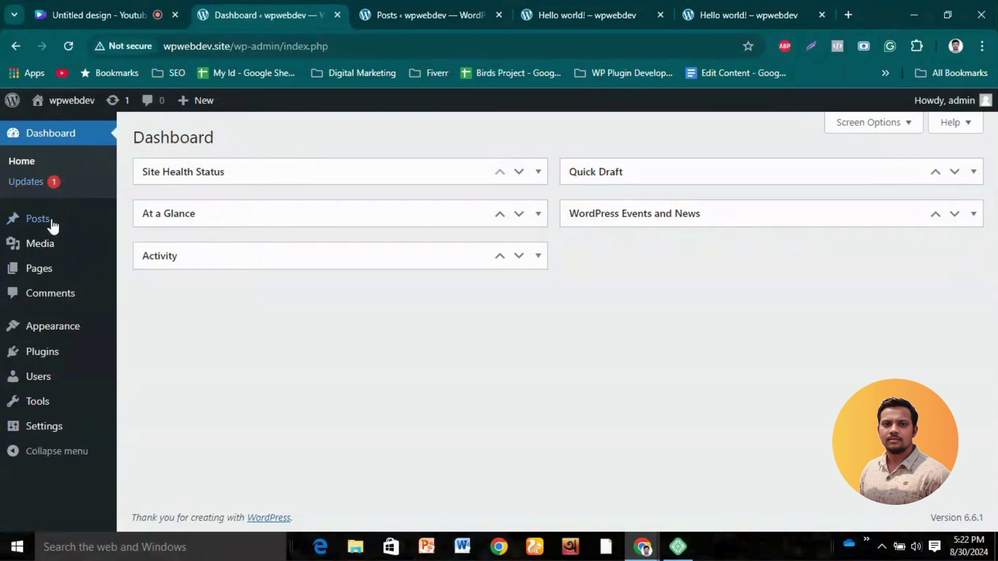
{"action": "mouse_move", "coordinate": [38, 426]}
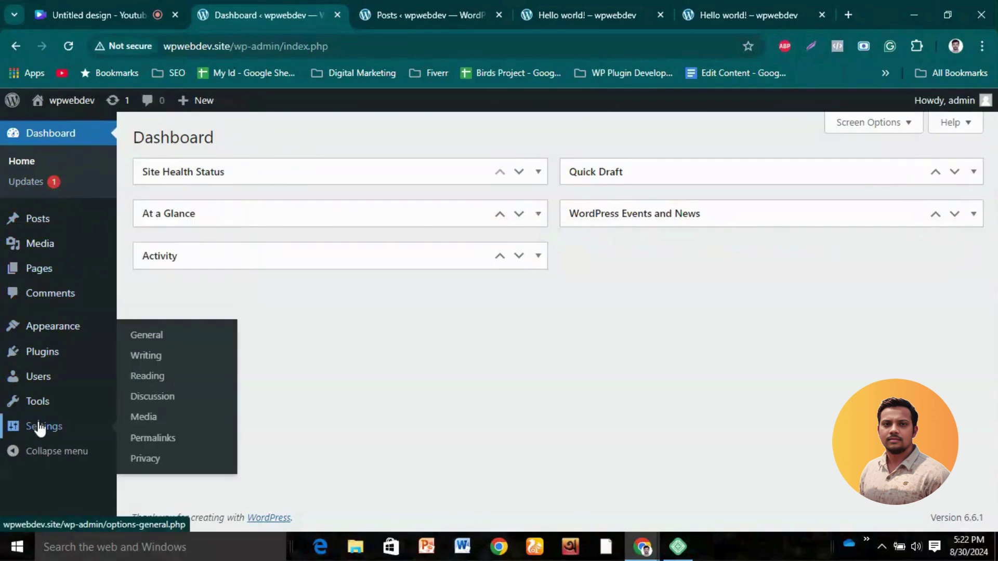
{"action": "left_click", "coordinate": [163, 443]}
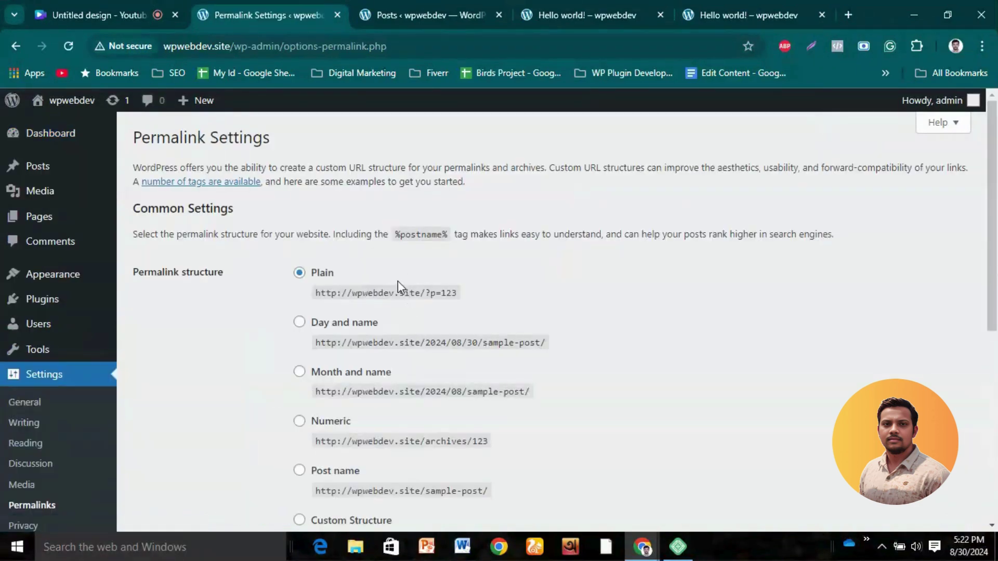
{"action": "scroll", "coordinate": [222, 294], "scroll_direction": "down", "scroll_amount": 1}
{"action": "scroll", "coordinate": [218, 293], "scroll_direction": "down", "scroll_amount": 1}
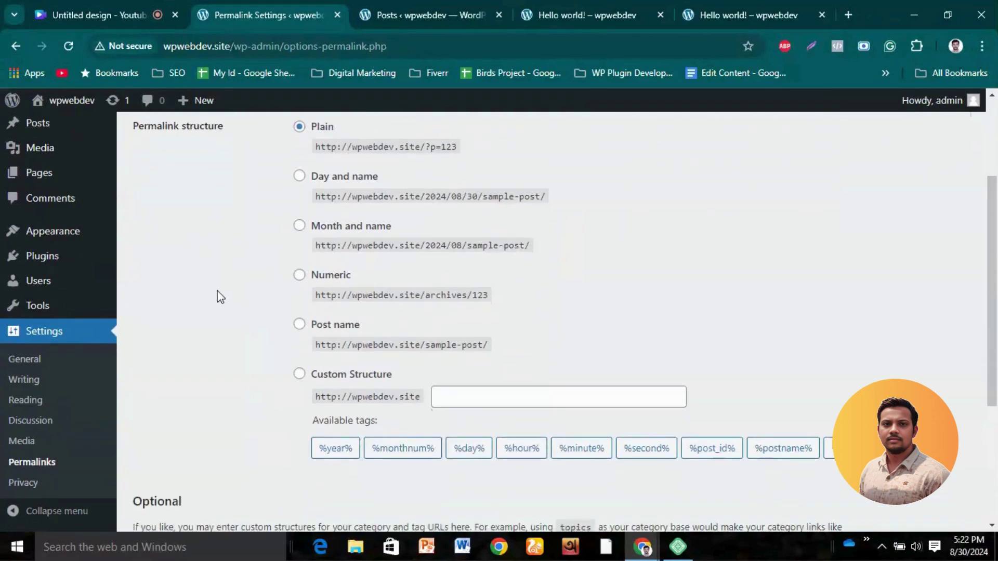
{"action": "scroll", "coordinate": [216, 295], "scroll_direction": "up", "scroll_amount": 1}
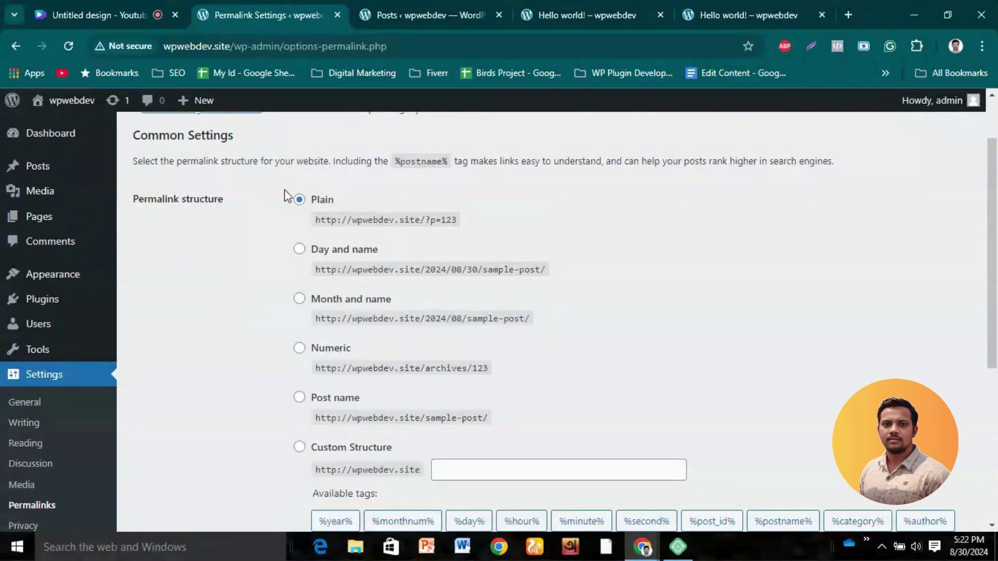
Step: Compare the Plain permalink structure with the URL of the open Hello world! post
{"action": "left_click", "coordinate": [560, 12]}
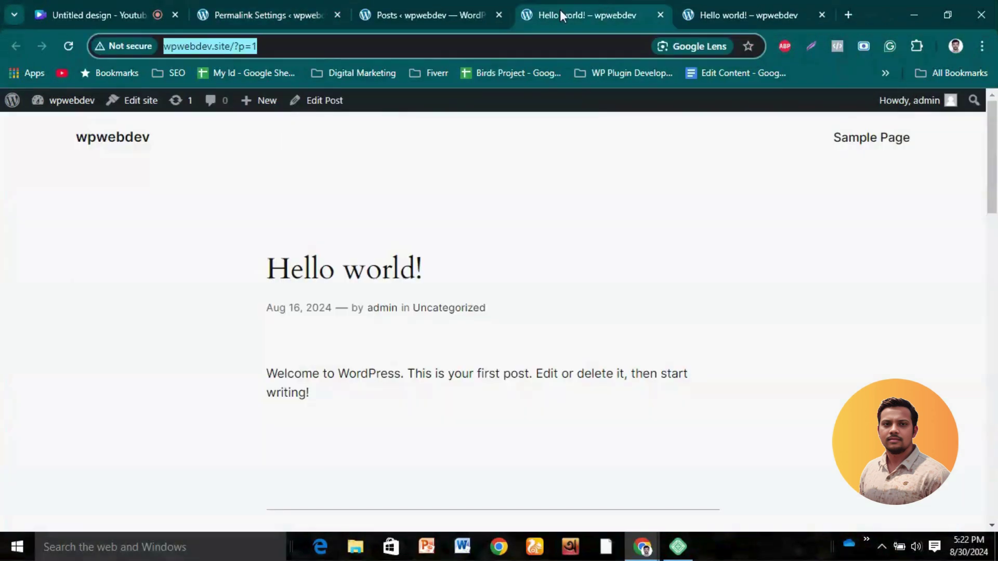
{"action": "left_click", "coordinate": [274, 46]}
{"action": "left_click", "coordinate": [249, 21]}
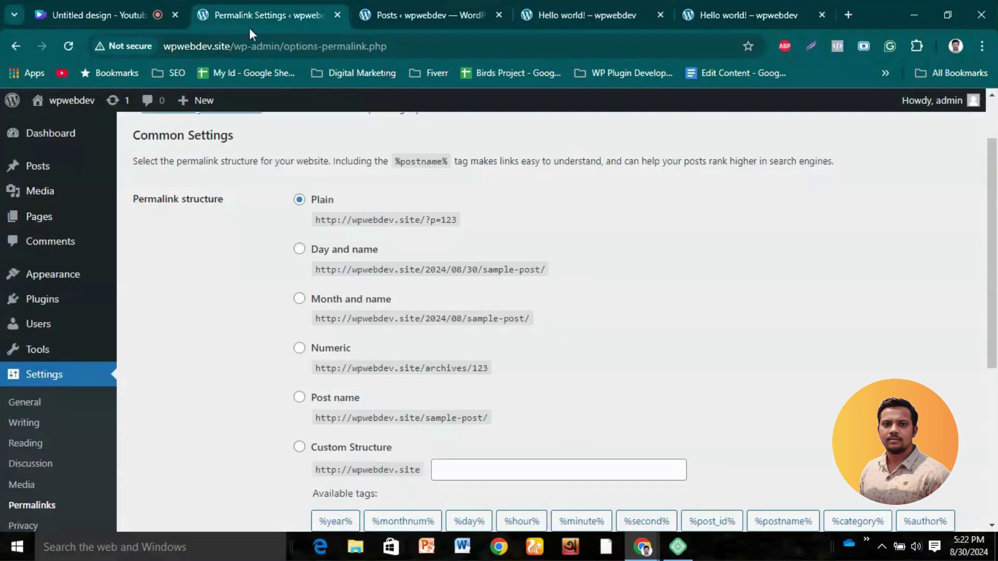
{"action": "left_click", "coordinate": [543, 12]}
{"action": "left_click", "coordinate": [280, 4]}
Step: Set the permalink structure to Month and name and save the changes
{"action": "left_click", "coordinate": [299, 300]}
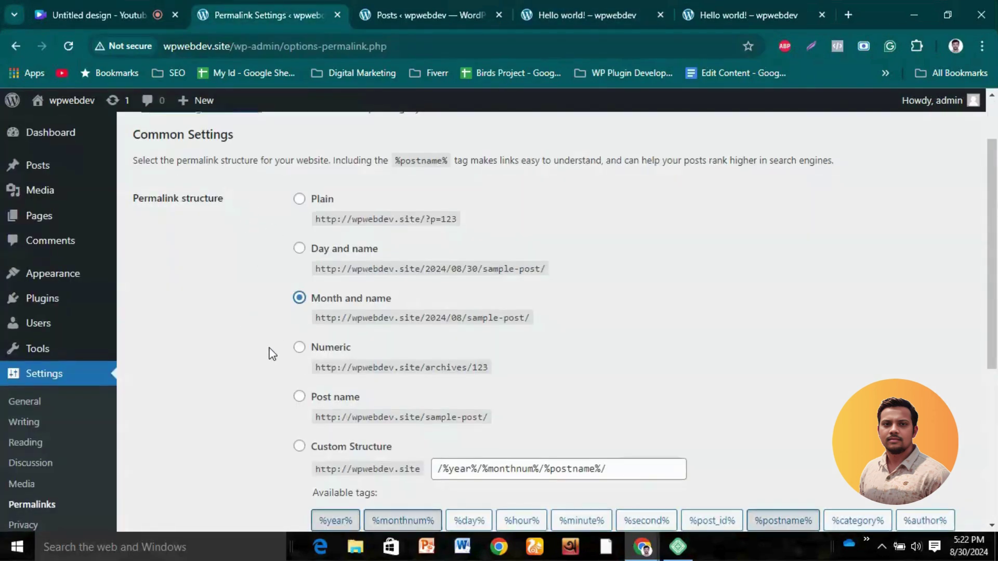
{"action": "scroll", "coordinate": [234, 360], "scroll_direction": "down", "scroll_amount": 5}
{"action": "left_click", "coordinate": [201, 454]}
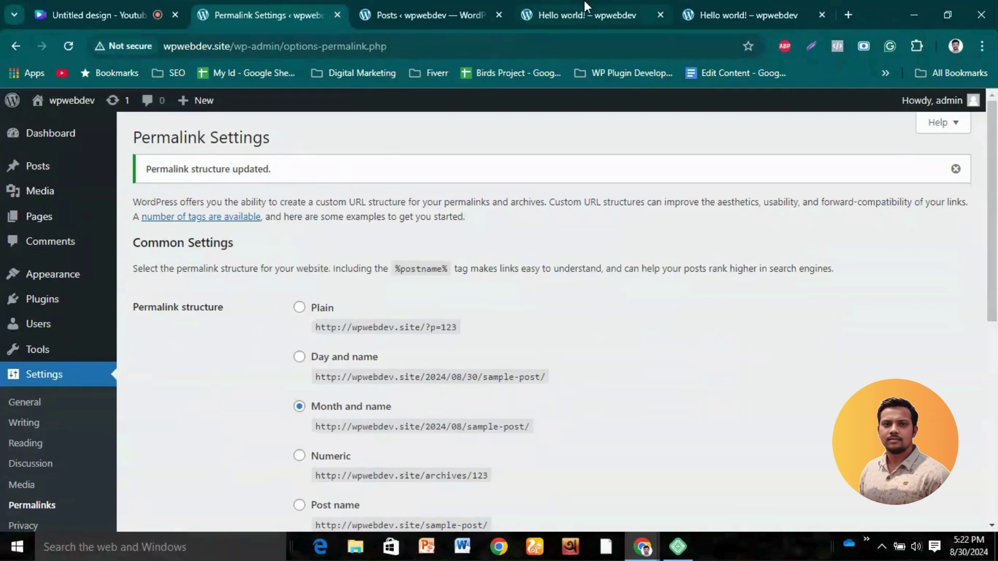
Step: Reload the Hello world! post and compare its URL's date and post-name parts with the Month and name structure
{"action": "left_click", "coordinate": [588, 15]}
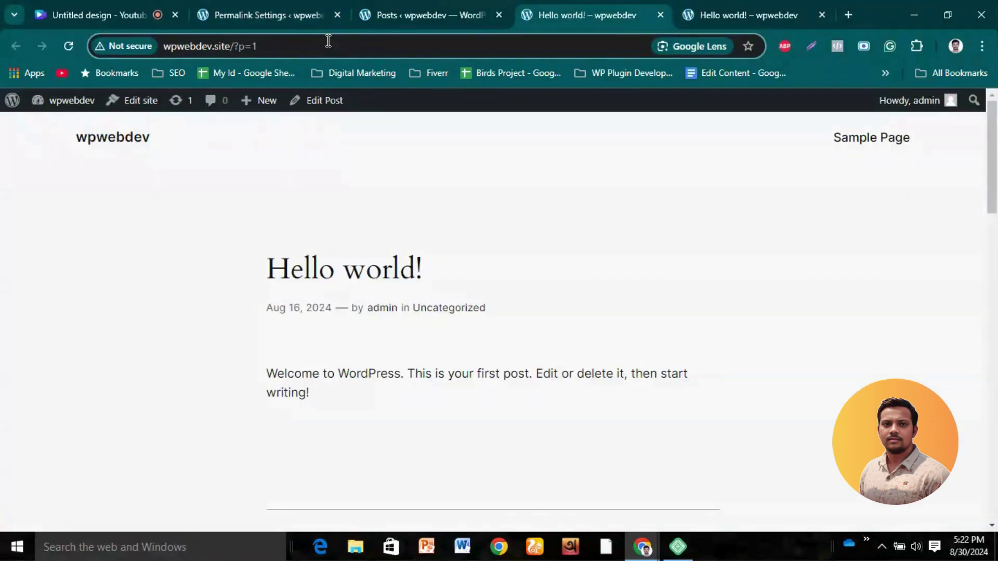
{"action": "key", "text": "Return"}
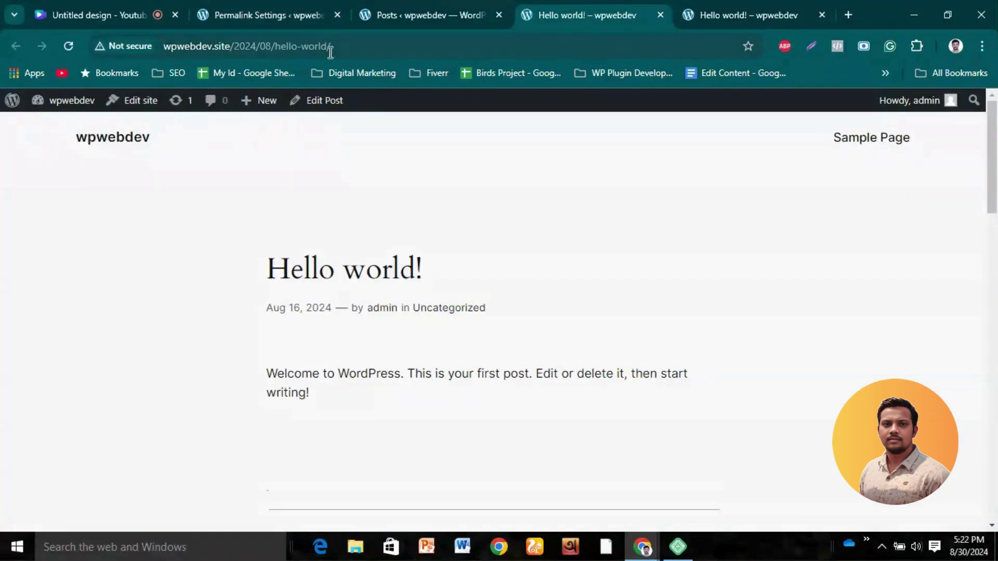
{"action": "left_click_drag", "start_coordinate": [233, 44], "coordinate": [338, 45]}
{"action": "left_click", "coordinate": [358, 45]}
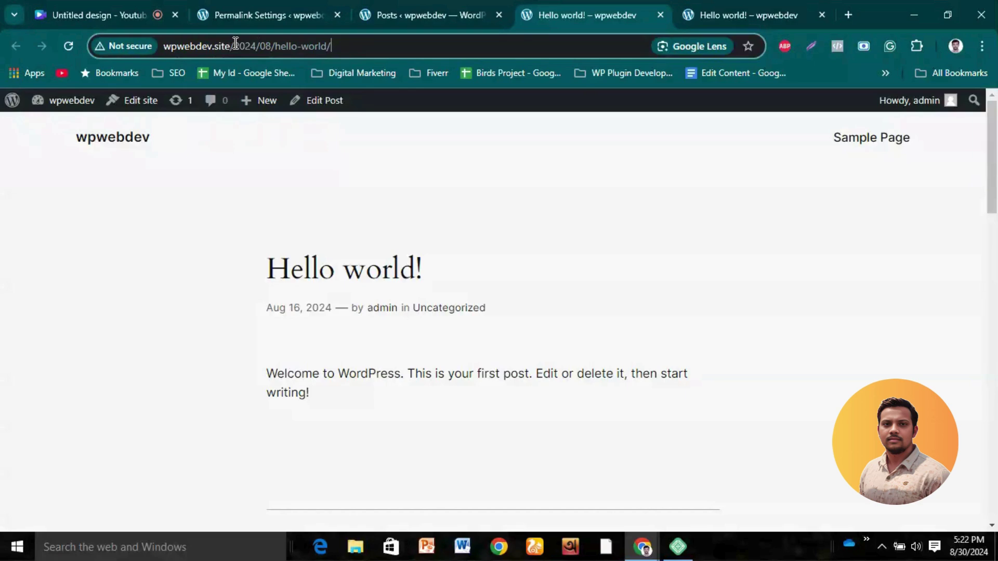
{"action": "left_click_drag", "start_coordinate": [233, 45], "coordinate": [275, 44]}
{"action": "left_click", "coordinate": [282, 45]}
{"action": "left_click", "coordinate": [282, 1]}
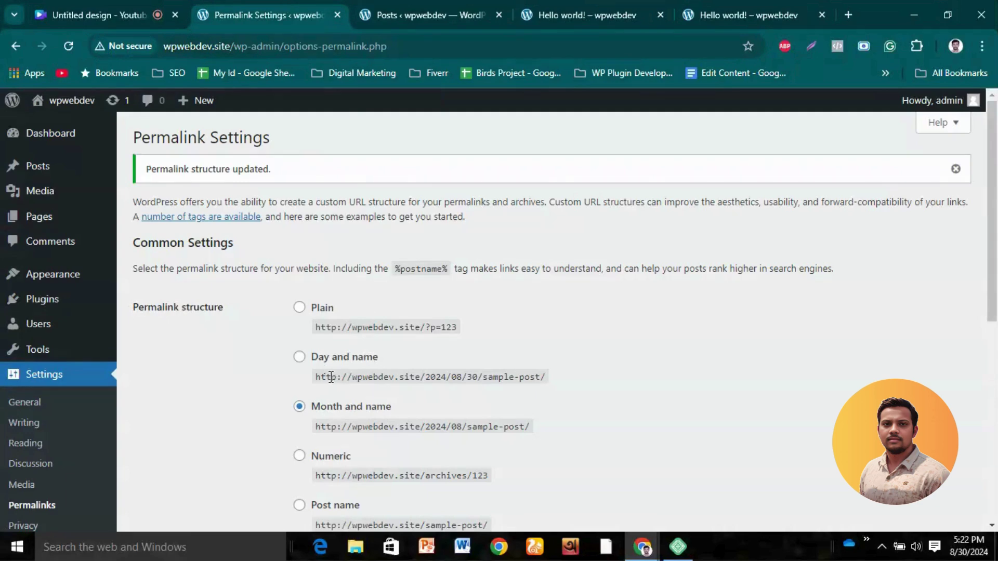
{"action": "left_click", "coordinate": [576, 12]}
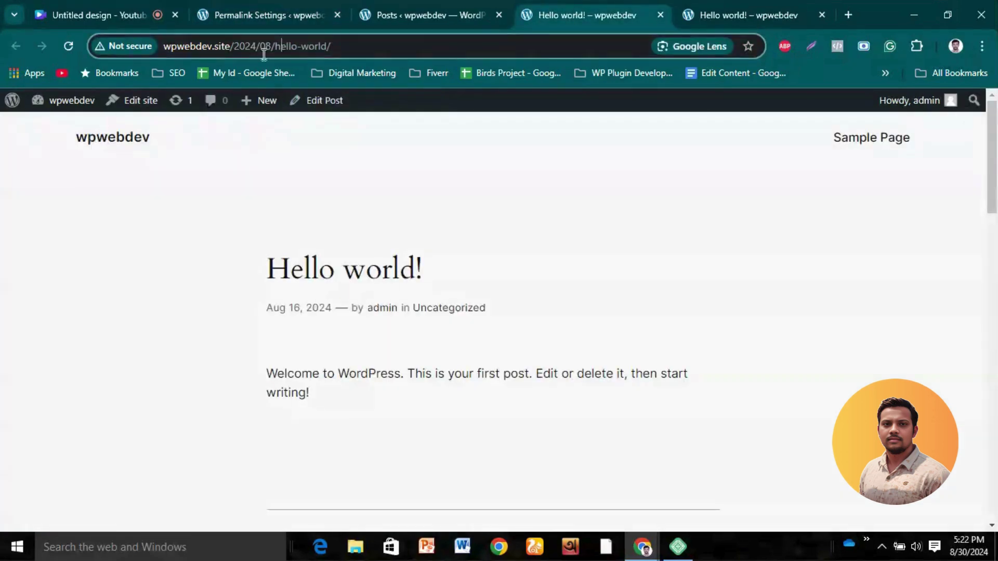
{"action": "left_click_drag", "start_coordinate": [231, 46], "coordinate": [335, 46]}
{"action": "double_click", "coordinate": [291, 46]}
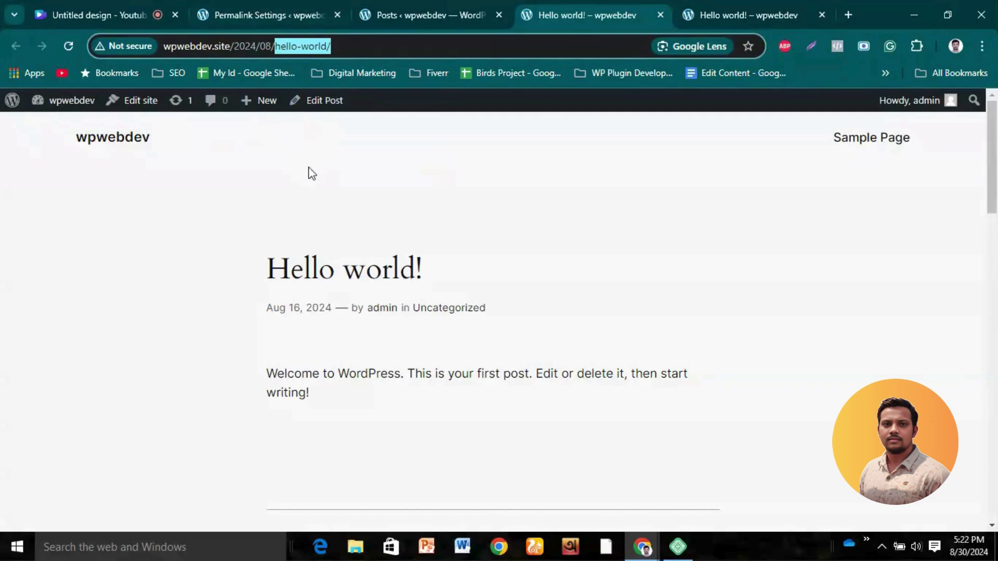
{"action": "left_click", "coordinate": [351, 183]}
Step: Set the site's permalink structure to Post name and save the changes
{"action": "left_click", "coordinate": [257, 11]}
{"action": "scroll", "coordinate": [266, 254], "scroll_direction": "down", "scroll_amount": 4}
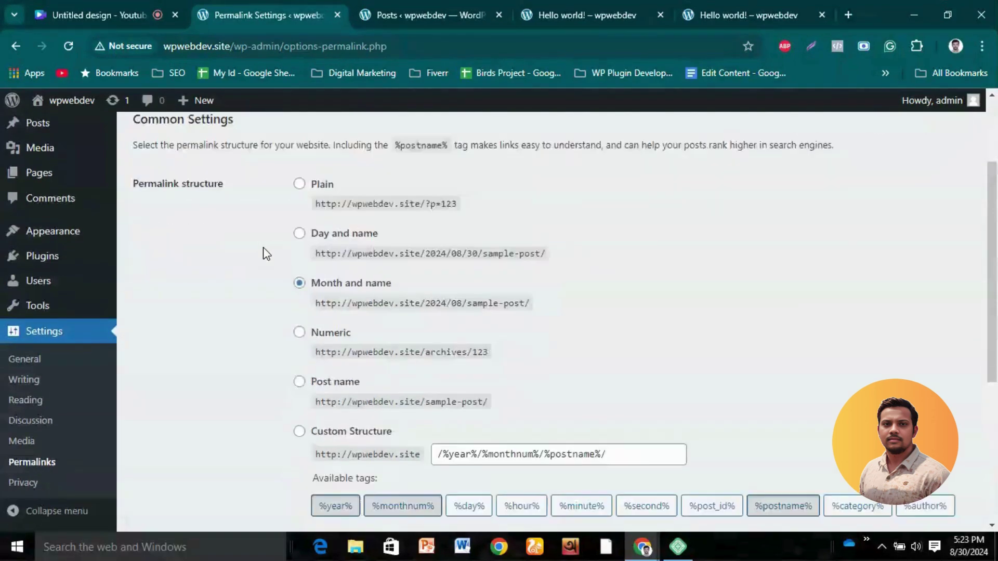
{"action": "scroll", "coordinate": [267, 254], "scroll_direction": "down", "scroll_amount": 2}
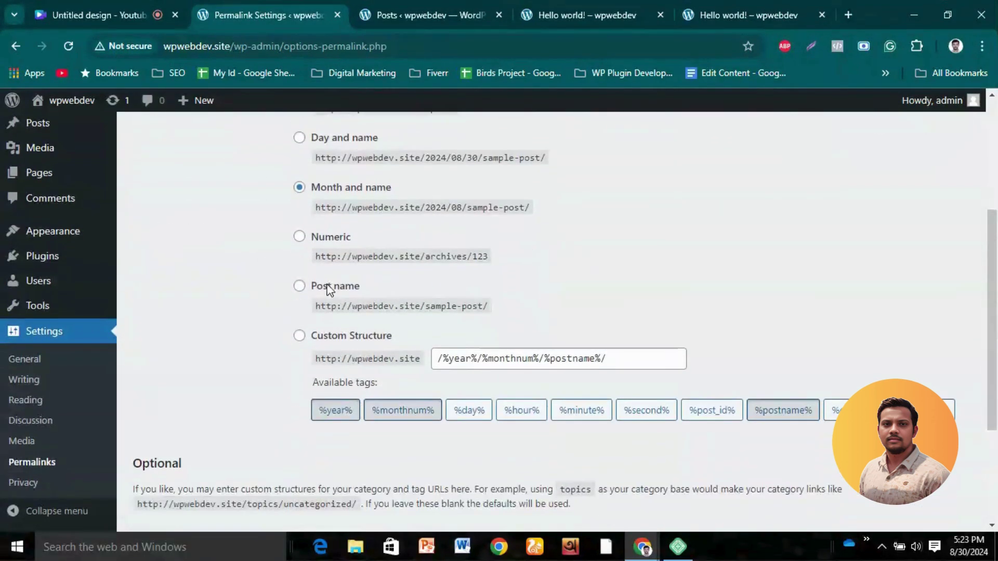
{"action": "left_click", "coordinate": [299, 287]}
{"action": "scroll", "coordinate": [244, 314], "scroll_direction": "down", "scroll_amount": 3}
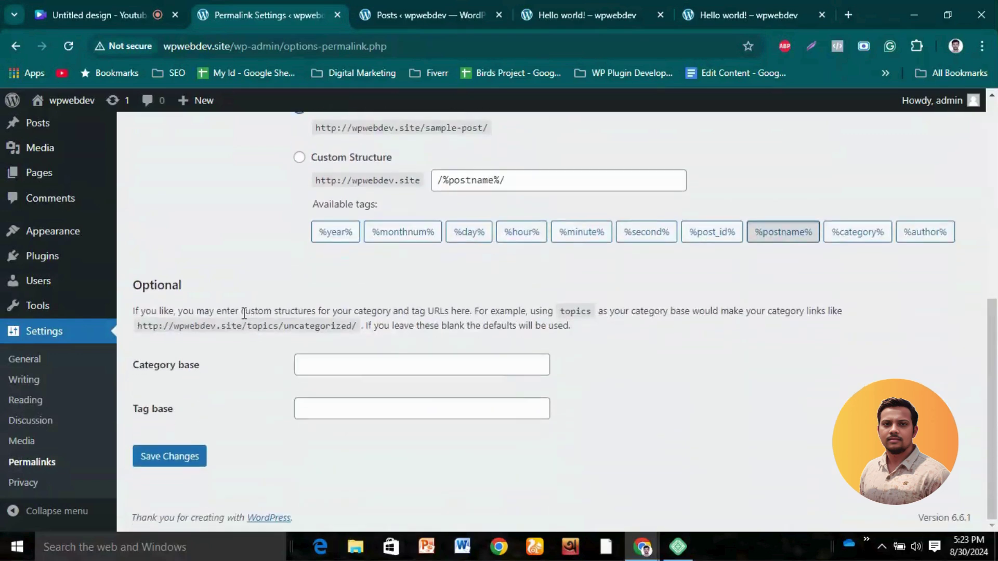
{"action": "left_click", "coordinate": [169, 455]}
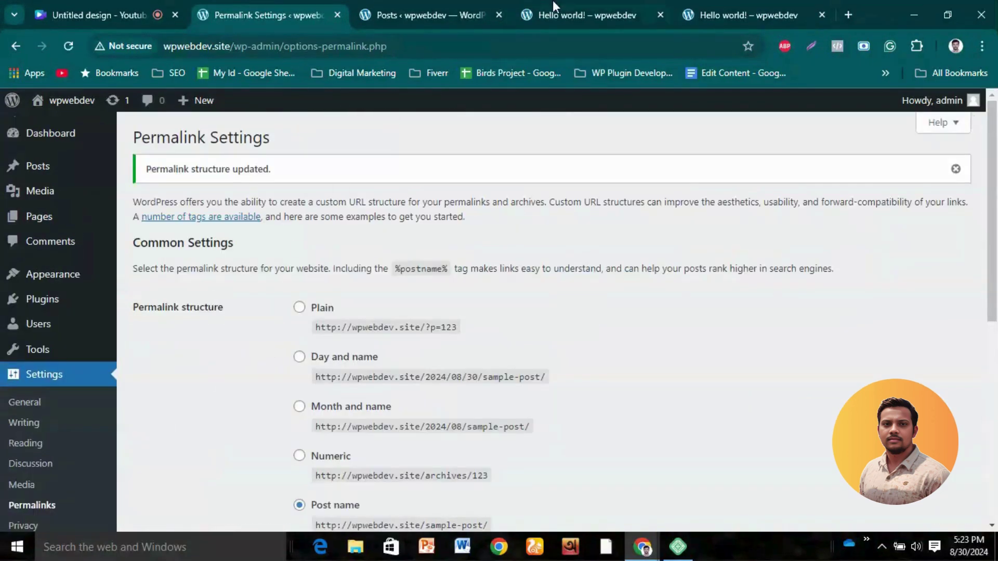
Step: Reload the Hello world! post at its /2024/08/hello-world/ address and check the resulting page
{"action": "left_click", "coordinate": [559, 13]}
{"action": "left_click", "coordinate": [385, 48]}
{"action": "key", "text": "Return"}
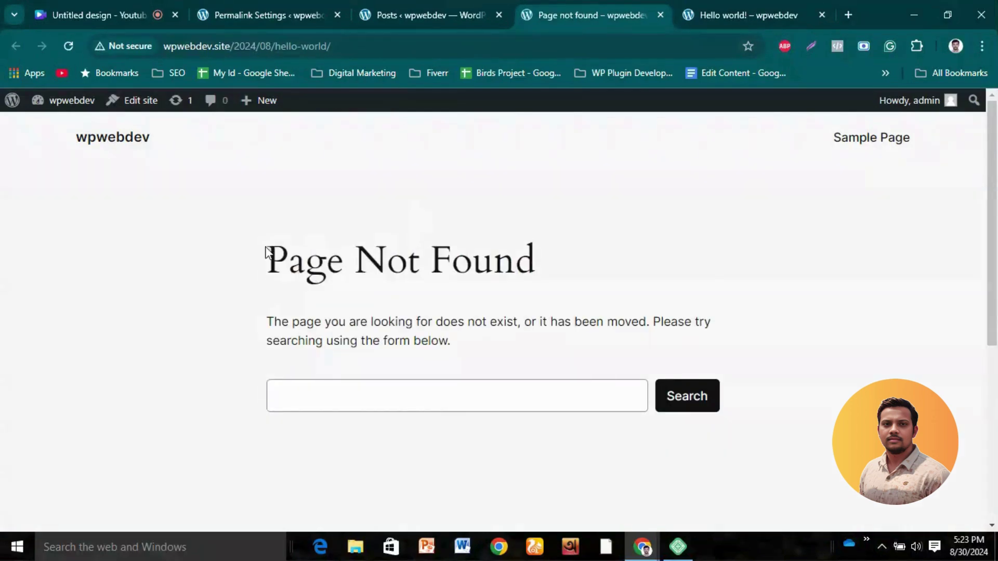
{"action": "left_click_drag", "start_coordinate": [267, 252], "coordinate": [548, 260]}
{"action": "left_click", "coordinate": [575, 263]}
Step: Review the Post name format in Permalink Settings and compare it with the address of the open post page
{"action": "left_click", "coordinate": [246, 2]}
{"action": "scroll", "coordinate": [252, 328], "scroll_direction": "down", "scroll_amount": 1}
{"action": "scroll", "coordinate": [252, 328], "scroll_direction": "down", "scroll_amount": 4}
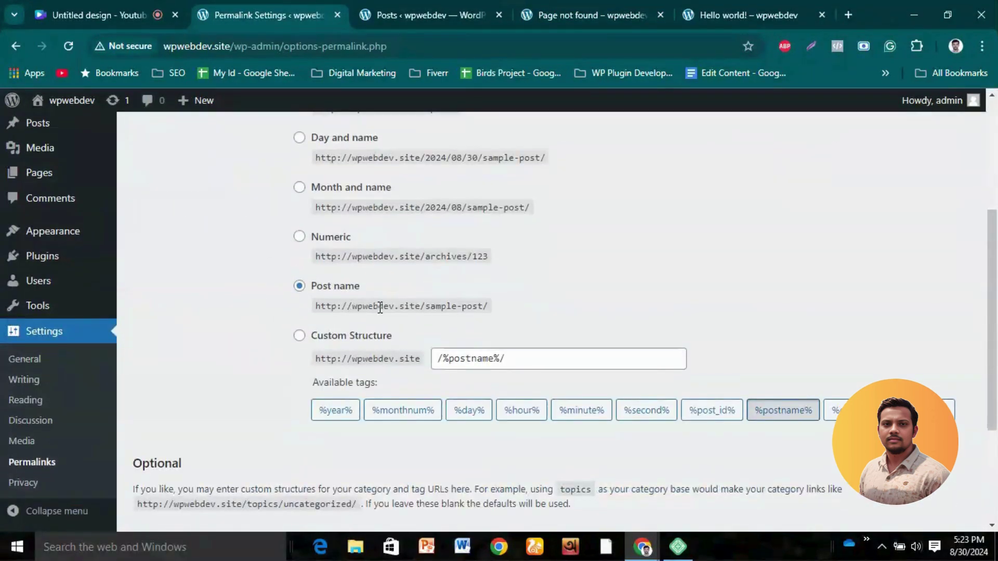
{"action": "scroll", "coordinate": [380, 308], "scroll_direction": "down", "scroll_amount": 2}
{"action": "scroll", "coordinate": [239, 335], "scroll_direction": "up", "scroll_amount": 2}
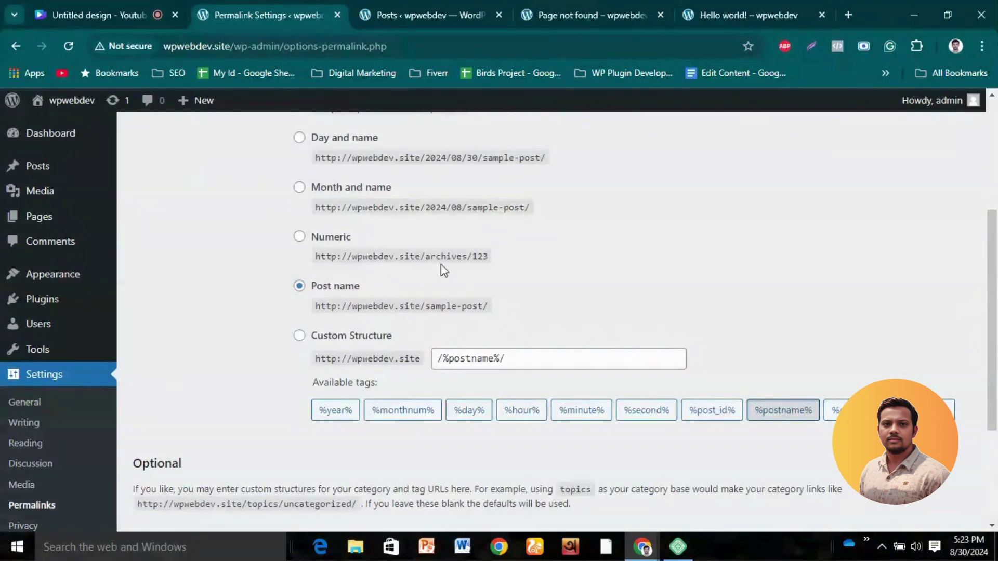
{"action": "scroll", "coordinate": [441, 264], "scroll_direction": "up", "scroll_amount": 2}
{"action": "scroll", "coordinate": [513, 201], "scroll_direction": "down", "scroll_amount": 1}
{"action": "left_click", "coordinate": [564, 14]}
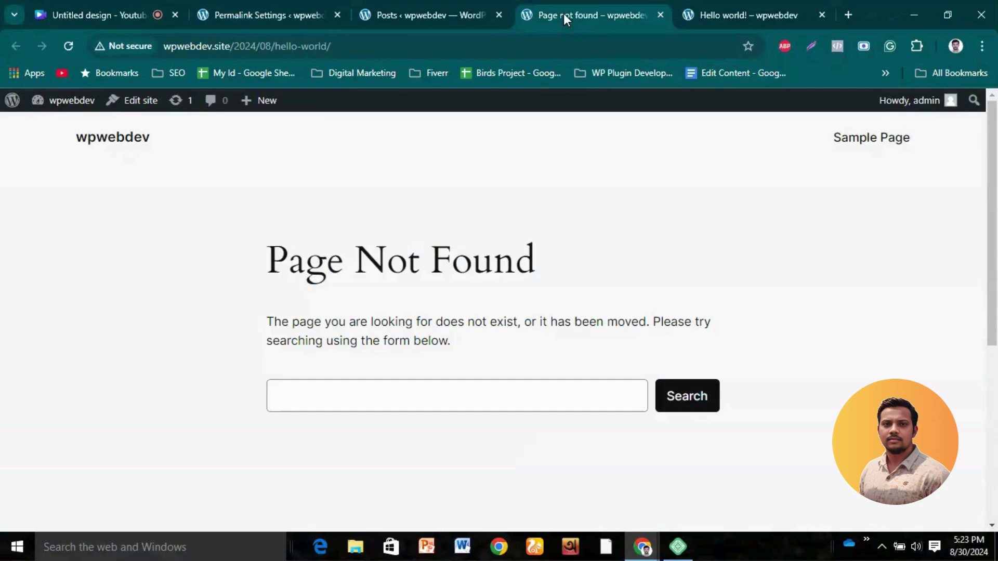
Step: Open the Hello world! post from the Posts list in a new browser tab
{"action": "left_click", "coordinate": [419, 14]}
{"action": "mouse_move", "coordinate": [240, 257]}
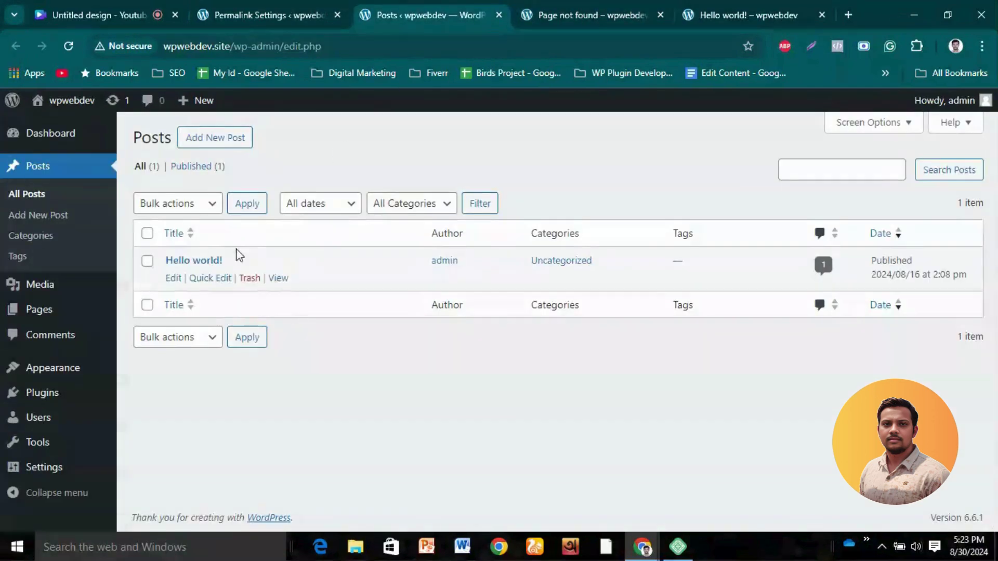
{"action": "right_click", "coordinate": [281, 279]}
{"action": "left_click", "coordinate": [324, 289]}
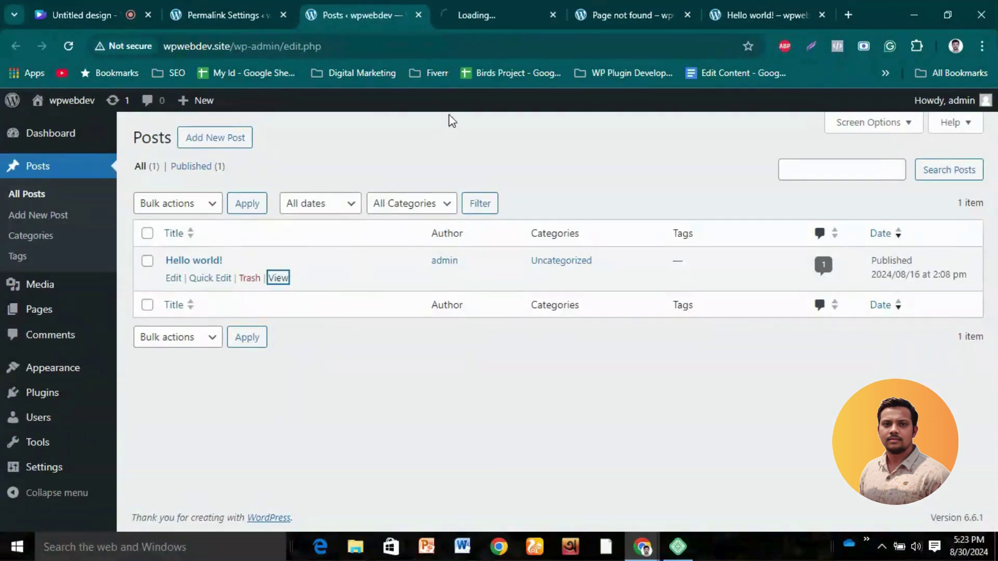
{"action": "left_click", "coordinate": [445, 15]}
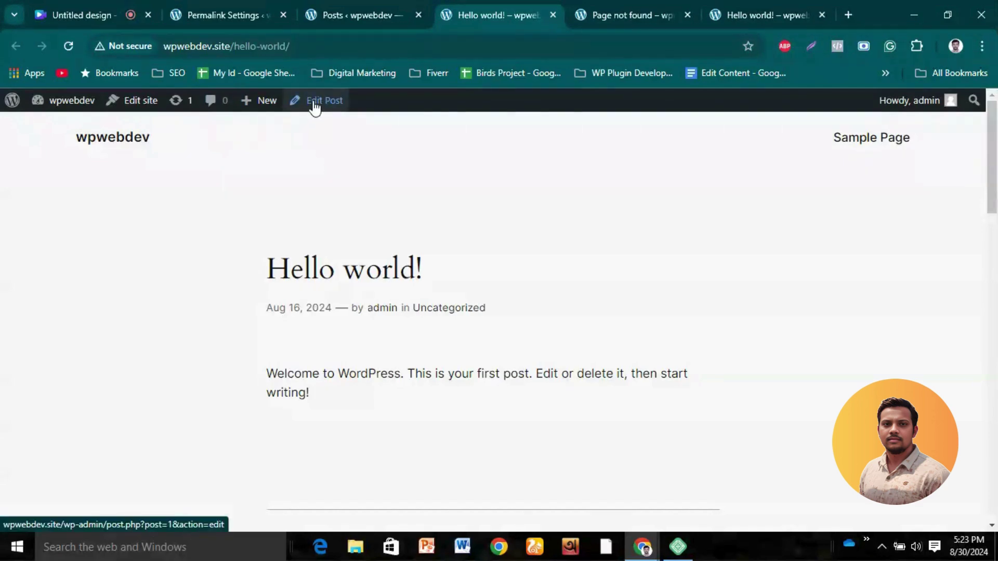
Step: Edit the Hello world! post, change its URL slug to hello-world-adsddf, and save the post
{"action": "left_click", "coordinate": [315, 107]}
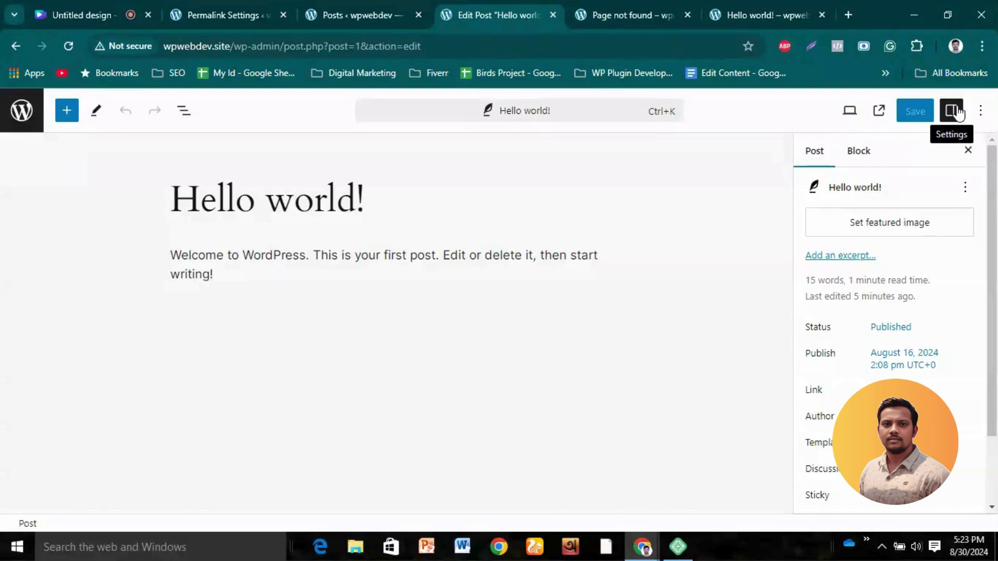
{"action": "left_click_drag", "start_coordinate": [808, 392], "coordinate": [831, 396]}
{"action": "left_click", "coordinate": [823, 391]}
{"action": "left_click", "coordinate": [878, 387]}
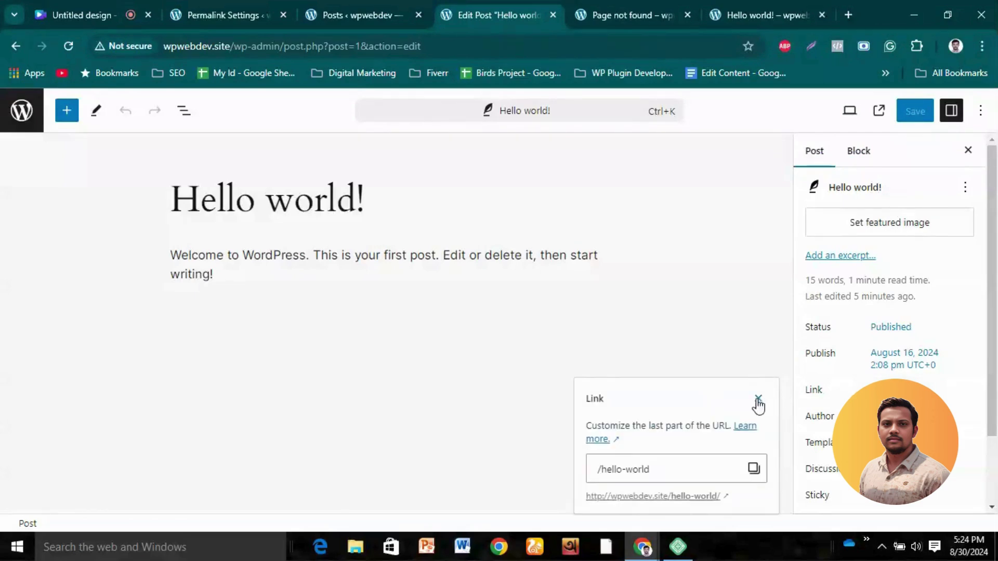
{"action": "left_click", "coordinate": [757, 397]}
{"action": "left_click", "coordinate": [879, 386]}
{"action": "left_click", "coordinate": [673, 463]}
{"action": "type", "text": "-"}
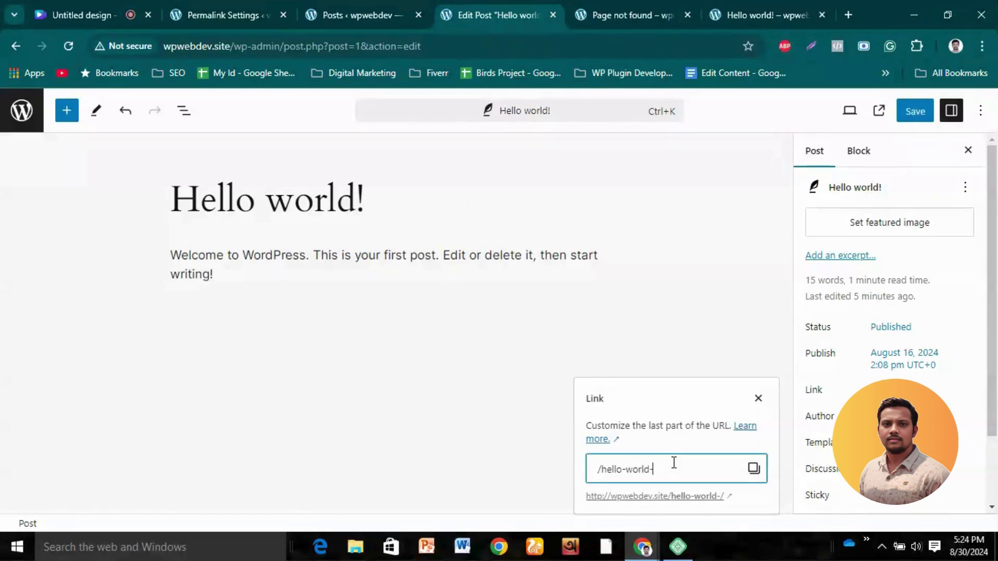
{"action": "type", "text": "adsddf"}
{"action": "left_click", "coordinate": [918, 111]}
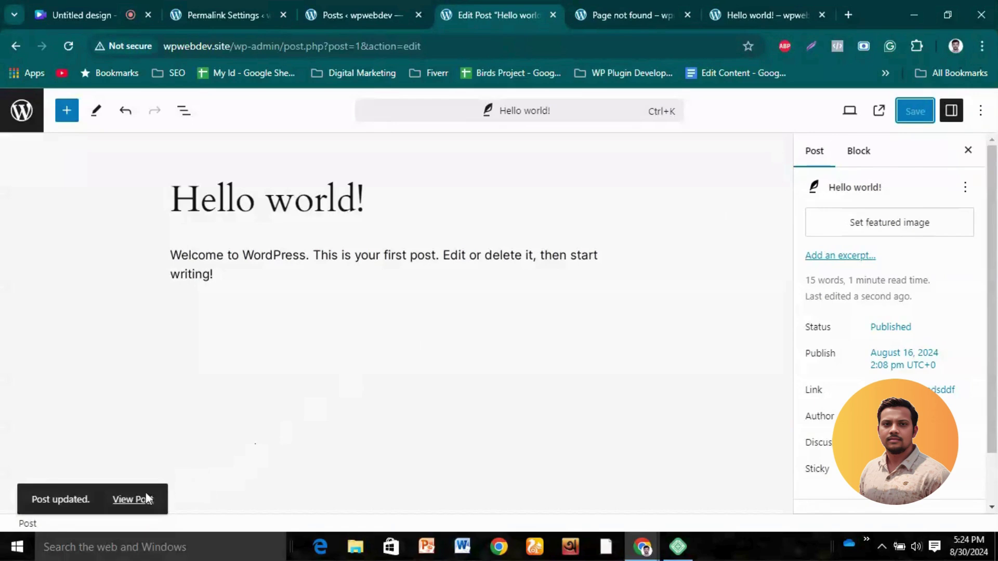
Step: View the updated Hello world! post and compare its title with the slug in its URL
{"action": "left_click", "coordinate": [133, 500]}
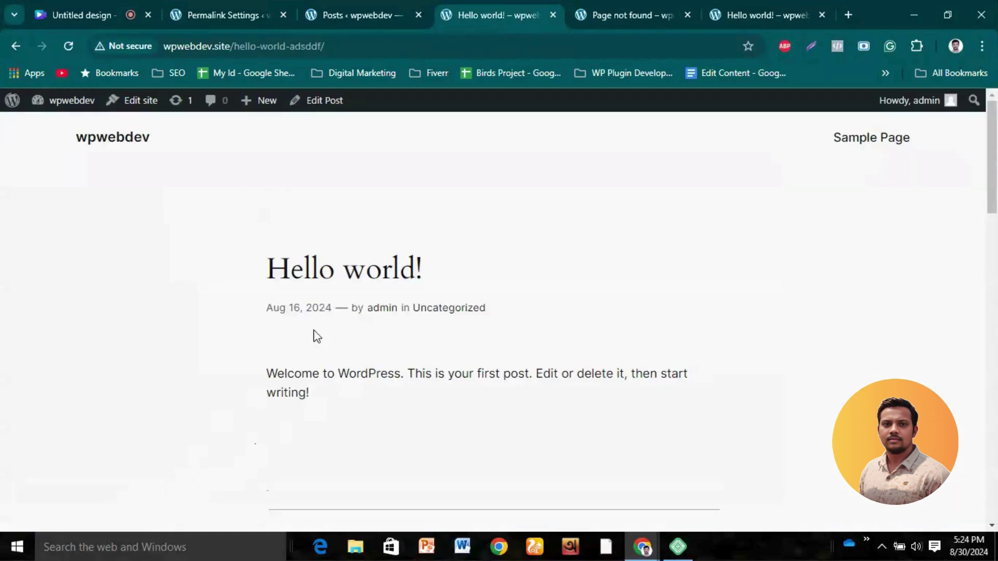
{"action": "left_click_drag", "start_coordinate": [271, 278], "coordinate": [441, 274]}
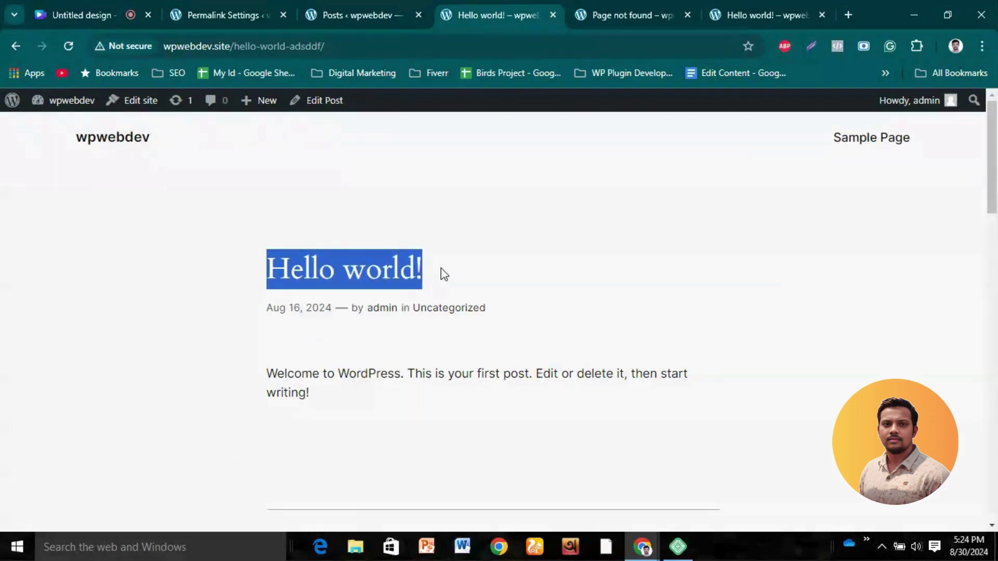
{"action": "left_click", "coordinate": [423, 260]}
{"action": "triple_click", "coordinate": [285, 266]}
{"action": "left_click", "coordinate": [326, 219]}
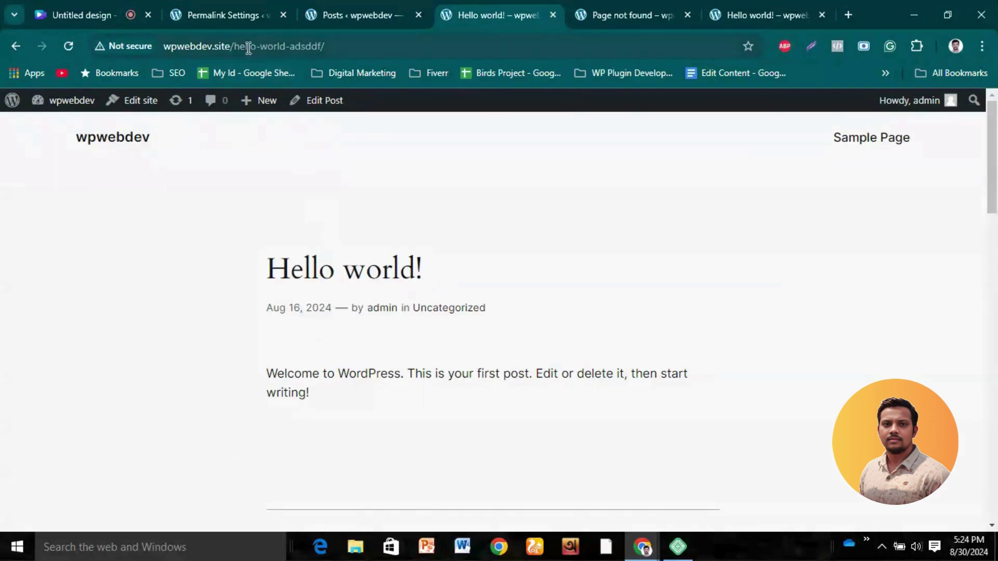
{"action": "left_click_drag", "start_coordinate": [234, 46], "coordinate": [359, 46]}
{"action": "left_click", "coordinate": [359, 46]}
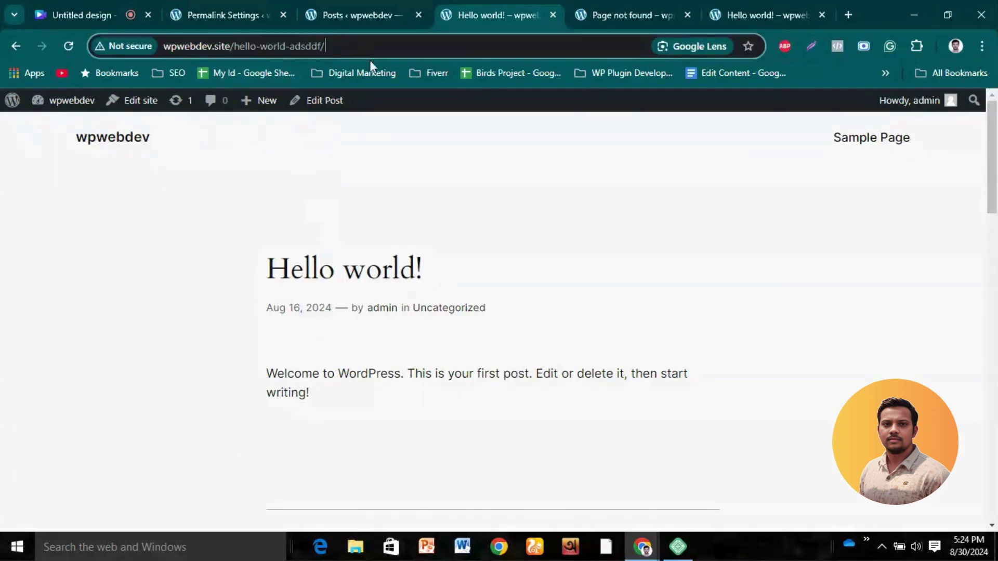
{"action": "left_click", "coordinate": [405, 162]}
Step: Start a new post and copy "Welcome to WordPress. This is your first post." from the Hello world! post's text
{"action": "left_click", "coordinate": [355, 10]}
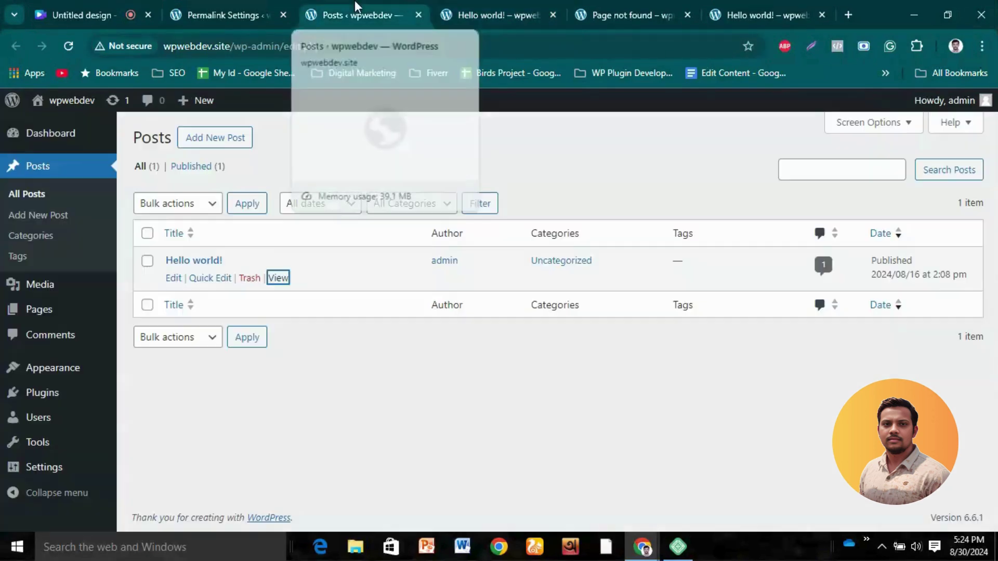
{"action": "left_click", "coordinate": [213, 143]}
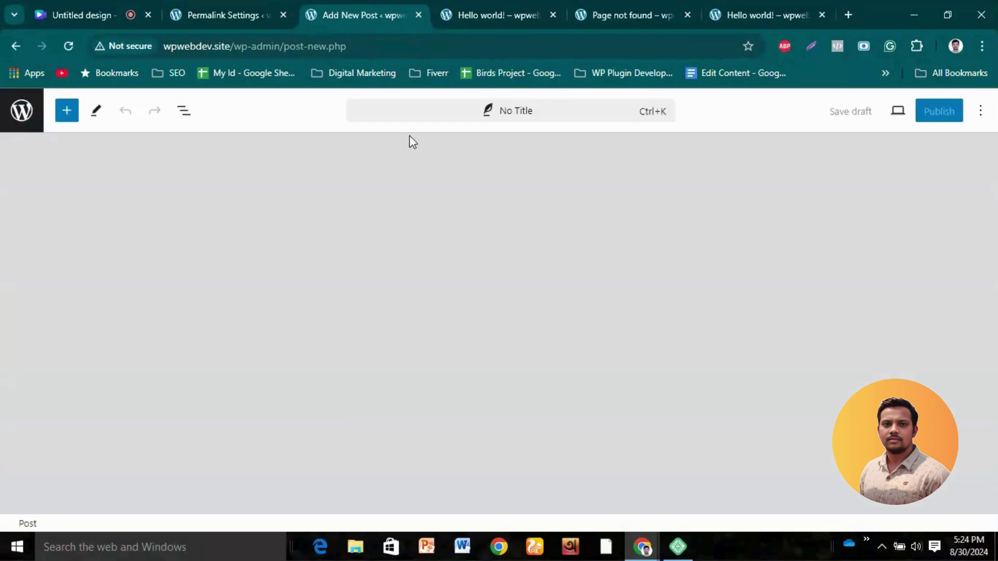
{"action": "key", "text": "ctrl+Tab"}
{"action": "left_click_drag", "start_coordinate": [267, 373], "coordinate": [533, 372]}
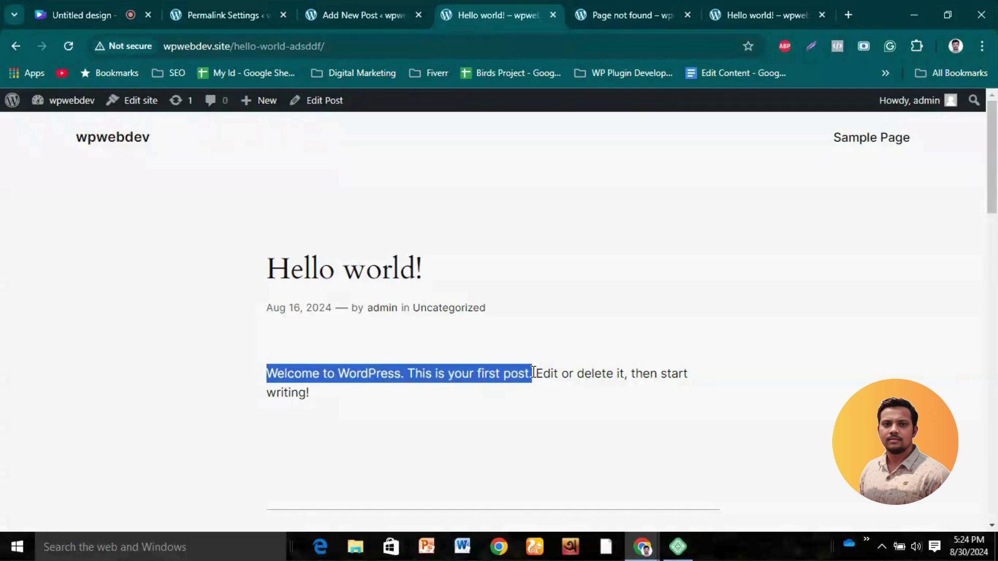
{"action": "key", "text": "ctrl+c"}
{"action": "left_click", "coordinate": [354, 13]}
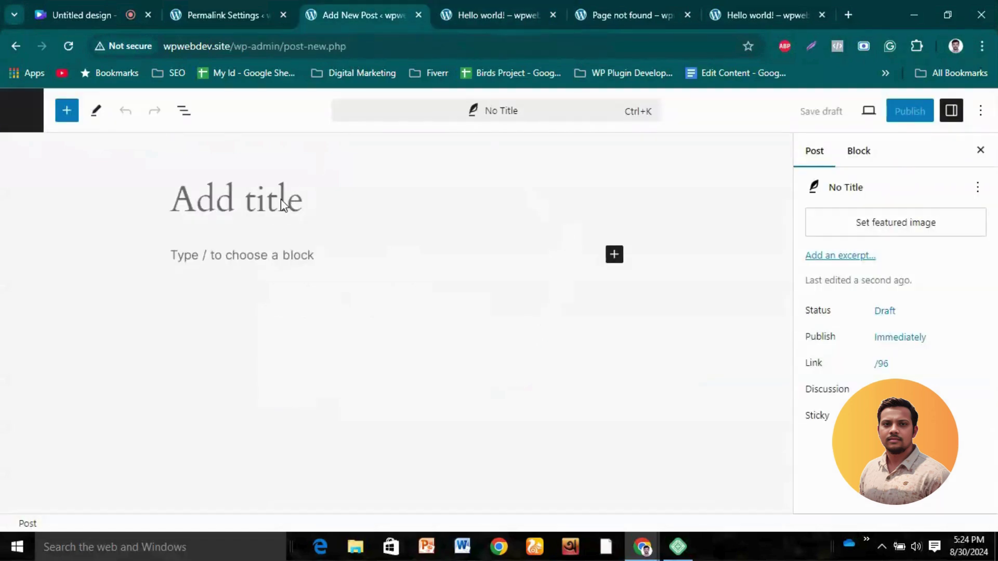
Step: Try the copied sentence as the new post's title, undo it, and check the post's Link setting
{"action": "left_click", "coordinate": [287, 200]}
{"action": "key", "text": "ctrl+v"}
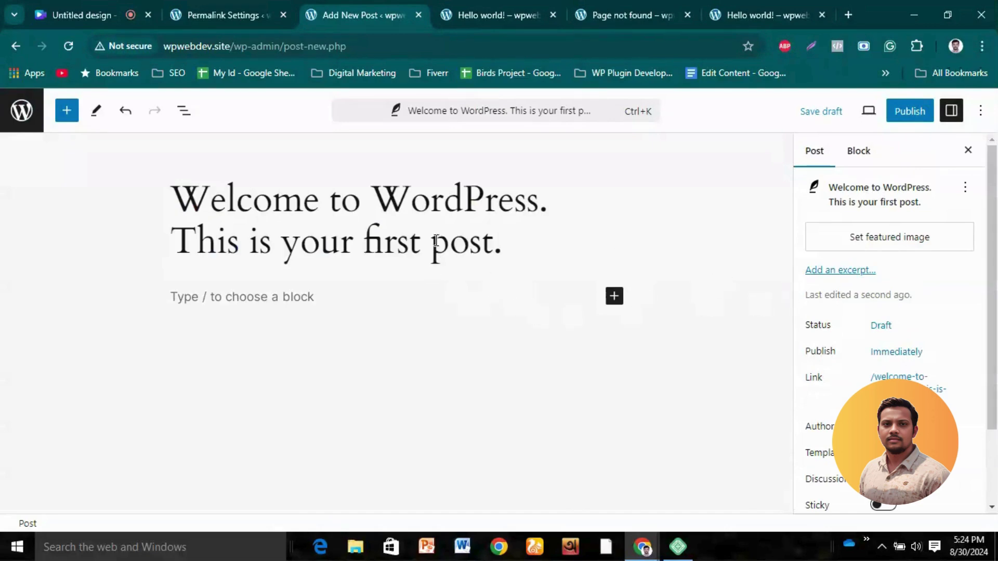
{"action": "key", "text": "ctrl+z"}
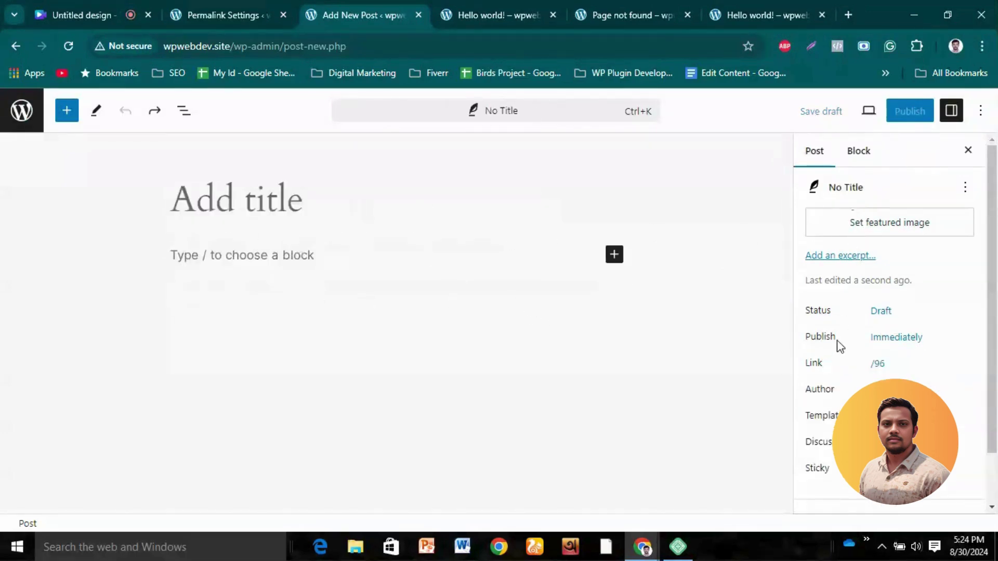
{"action": "double_click", "coordinate": [813, 364]}
{"action": "left_click", "coordinate": [817, 360]}
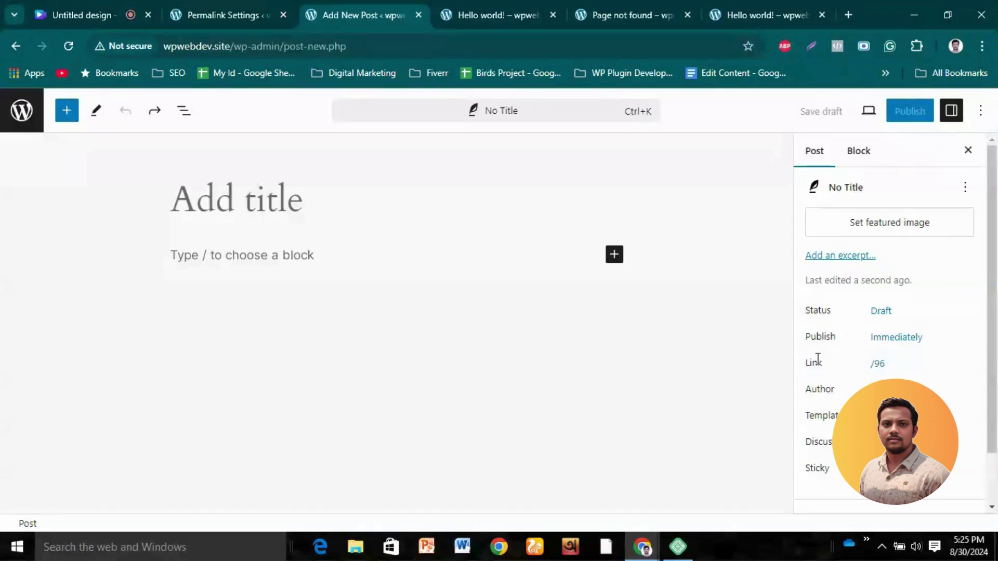
Step: Title the new post "Welcome to WordPress. This is your first post." and examine the URL slug generated from it
{"action": "left_click", "coordinate": [331, 202]}
{"action": "key", "text": "ctrl+v"}
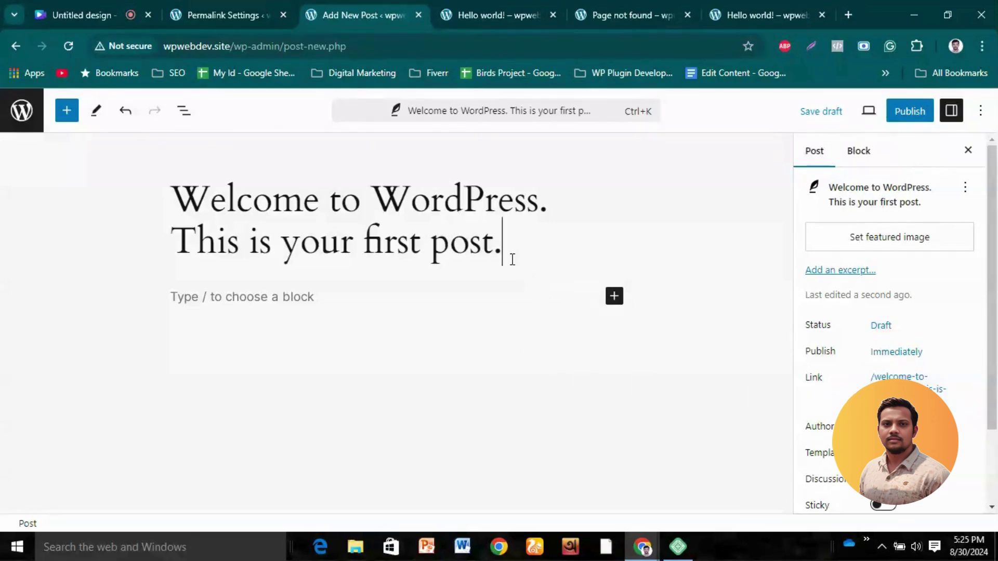
{"action": "left_click", "coordinate": [899, 376]}
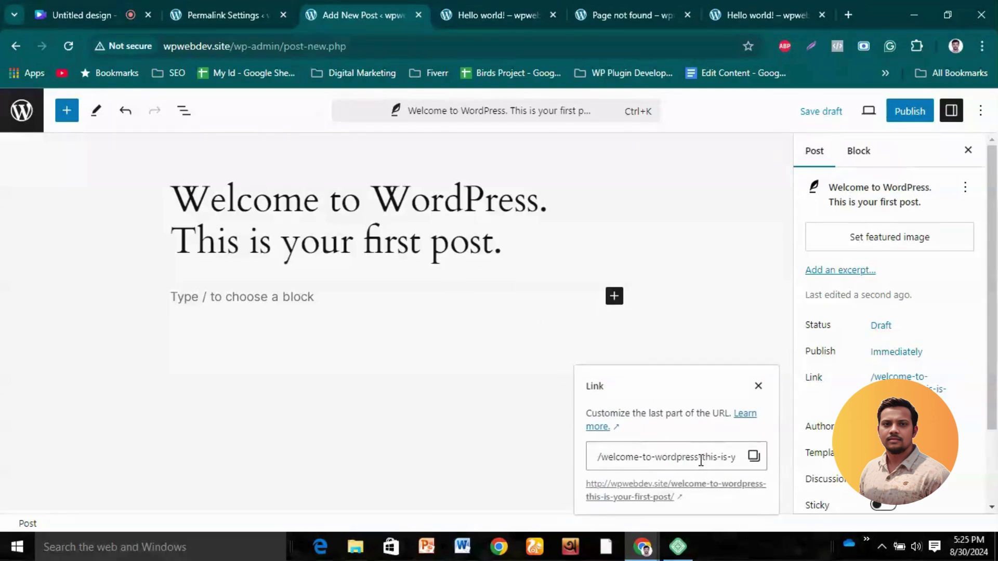
{"action": "left_click_drag", "start_coordinate": [686, 460], "coordinate": [748, 457]}
{"action": "left_click", "coordinate": [657, 455]}
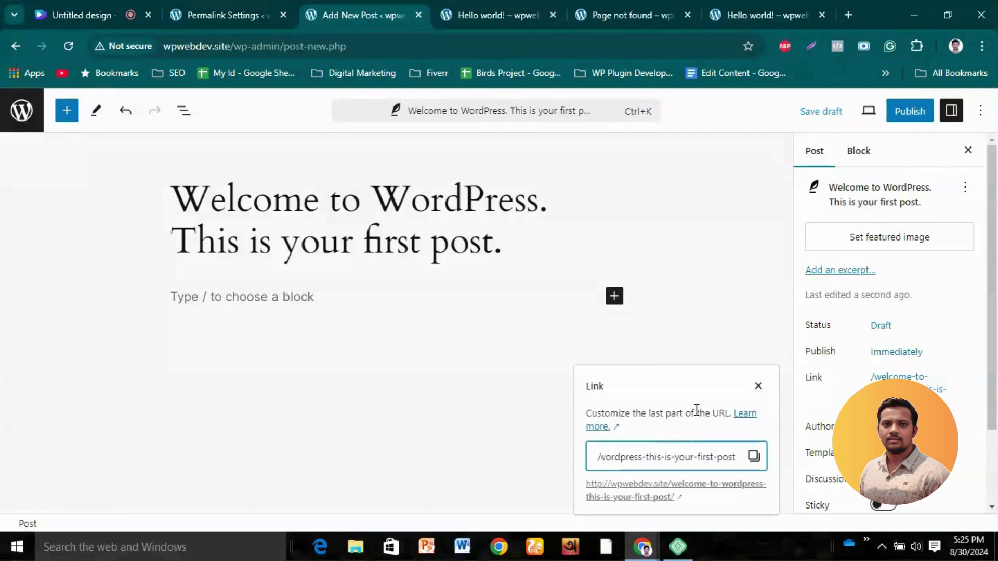
{"action": "left_click_drag", "start_coordinate": [664, 456], "coordinate": [562, 464]}
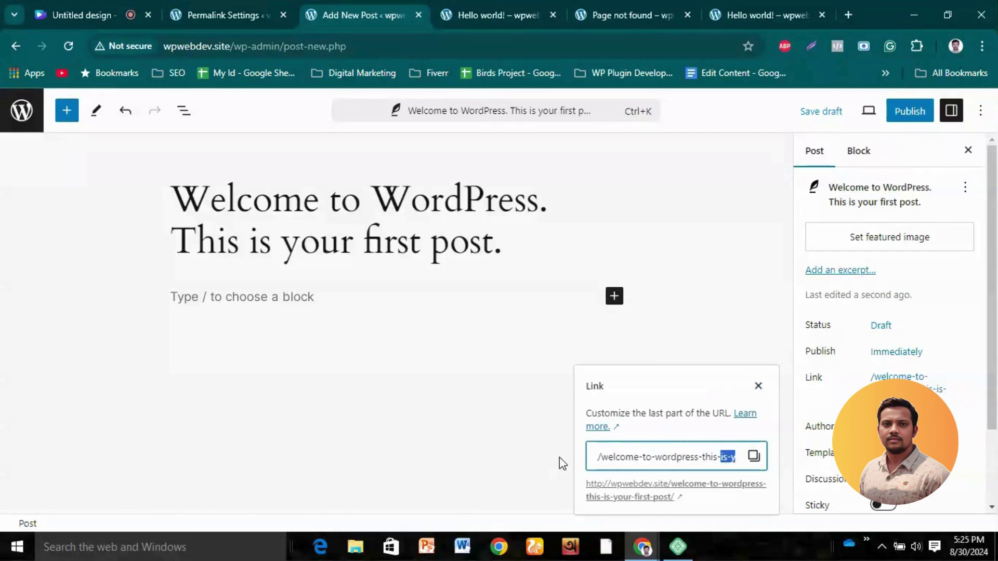
{"action": "left_click", "coordinate": [759, 386]}
Step: Publish the new post, compare its title with its URL in a new tab, and return to the editor
{"action": "left_click", "coordinate": [912, 111]}
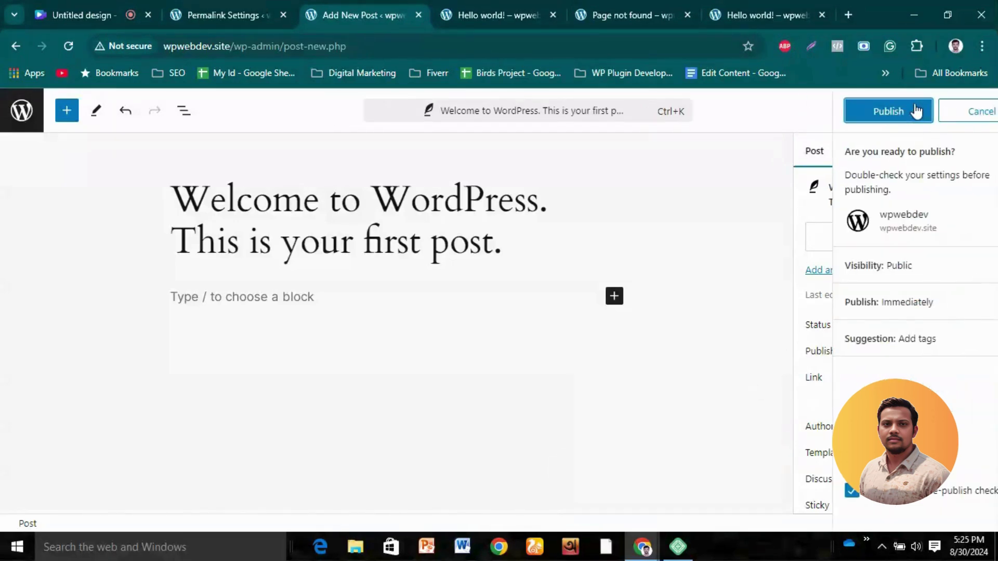
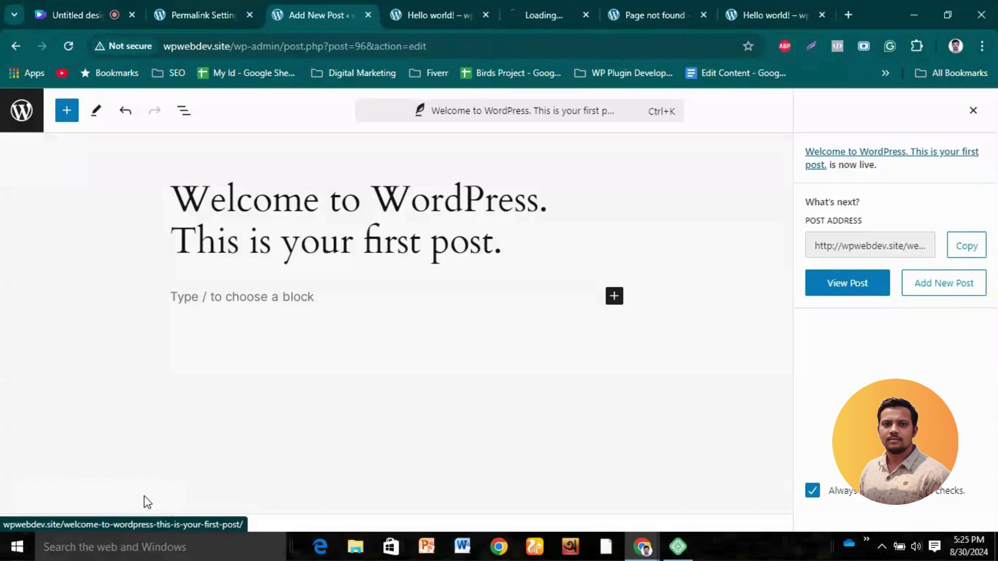
{"action": "left_click", "coordinate": [522, 2]}
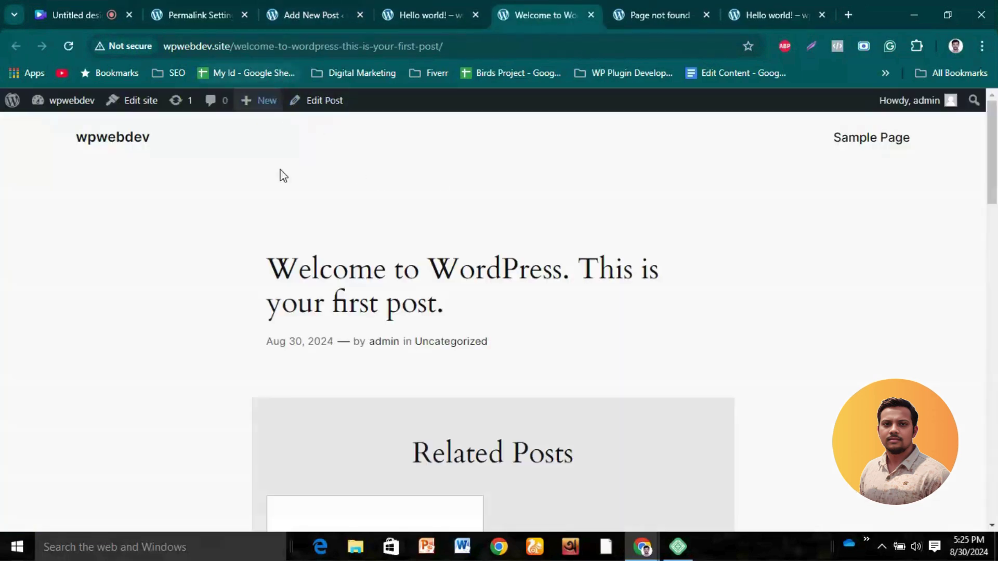
{"action": "left_click_drag", "start_coordinate": [270, 267], "coordinate": [446, 308]}
{"action": "left_click", "coordinate": [481, 310]}
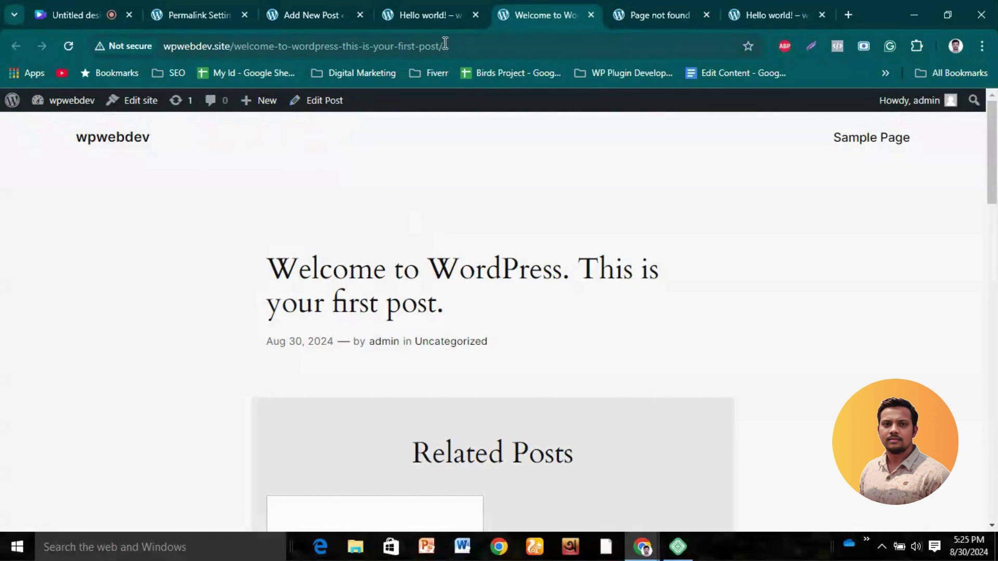
{"action": "left_click", "coordinate": [287, 3]}
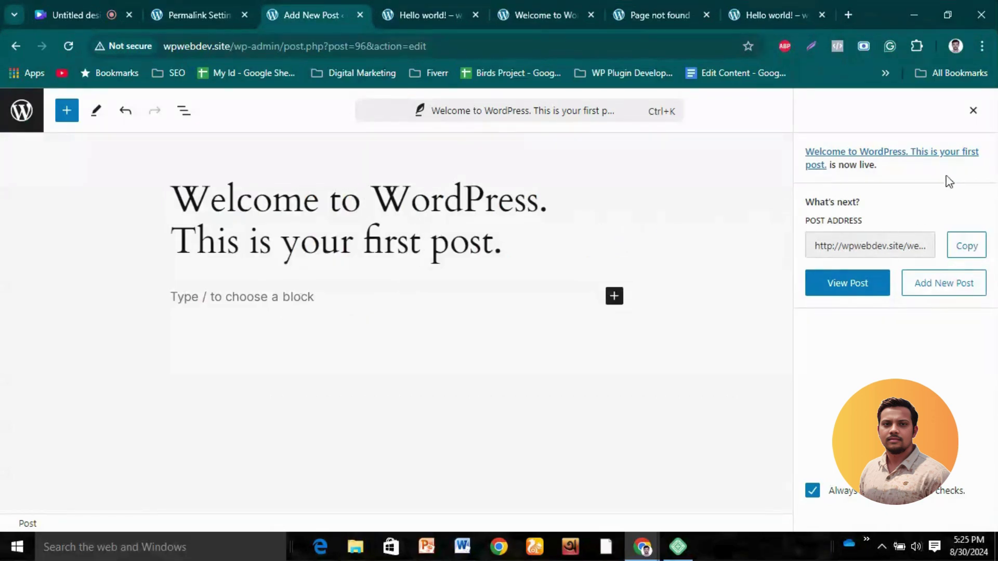
Step: Choose a custom permalink structure in the Permalink Settings and add the %monthnum%, %day%, %hour% and %minute% tags after %postname%
{"action": "left_click", "coordinate": [973, 111]}
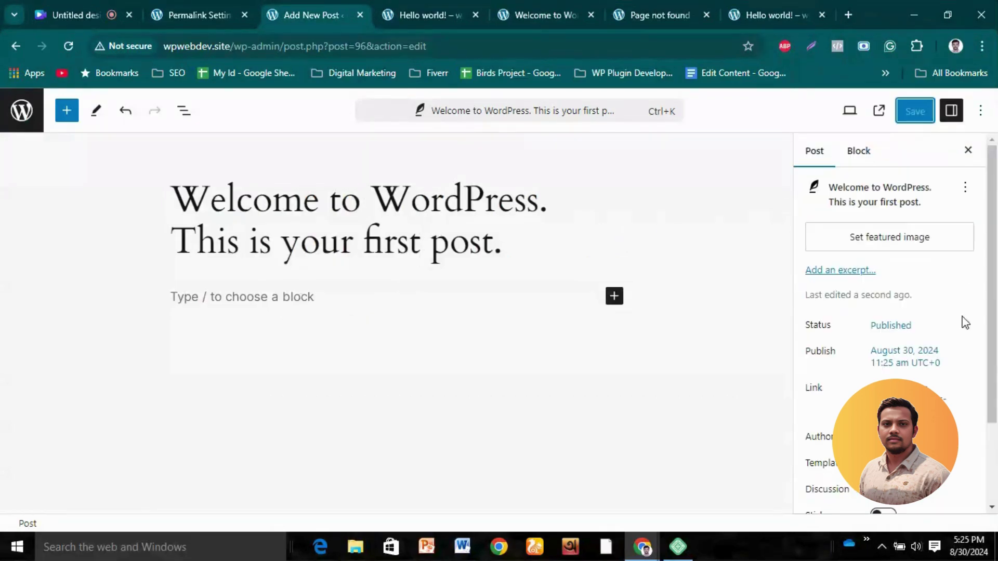
{"action": "left_click", "coordinate": [201, 5]}
{"action": "scroll", "coordinate": [250, 306], "scroll_direction": "down", "scroll_amount": 2}
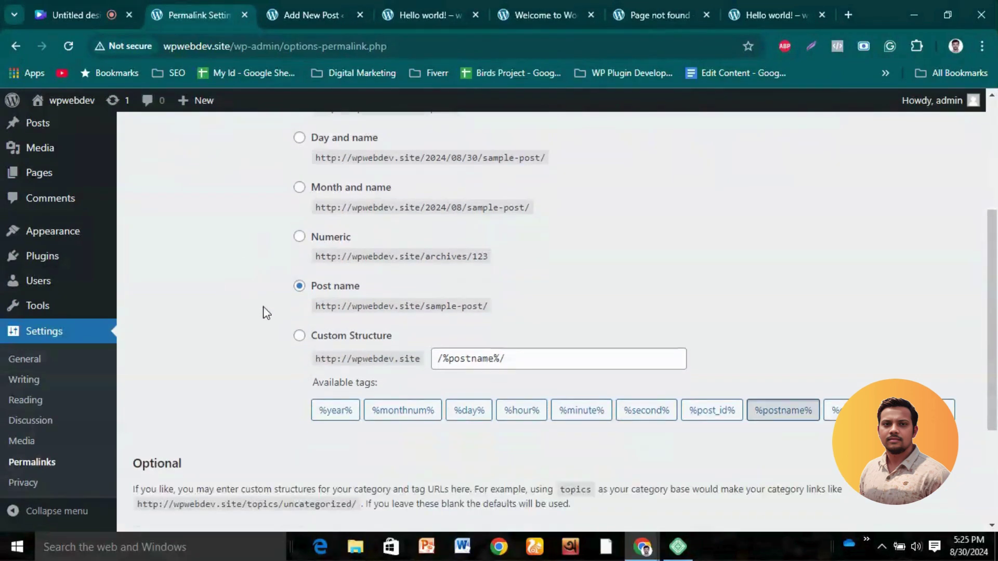
{"action": "left_click", "coordinate": [299, 335]}
{"action": "scroll", "coordinate": [306, 358], "scroll_direction": "down", "scroll_amount": 2}
{"action": "left_click", "coordinate": [406, 344]}
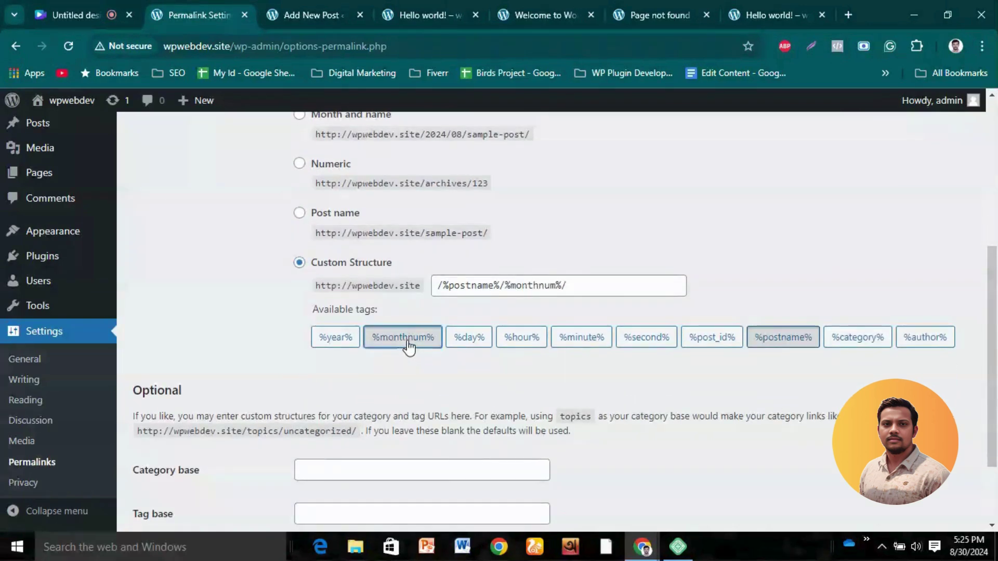
{"action": "left_click", "coordinate": [474, 344]}
{"action": "left_click", "coordinate": [524, 343]}
{"action": "left_click", "coordinate": [581, 338]}
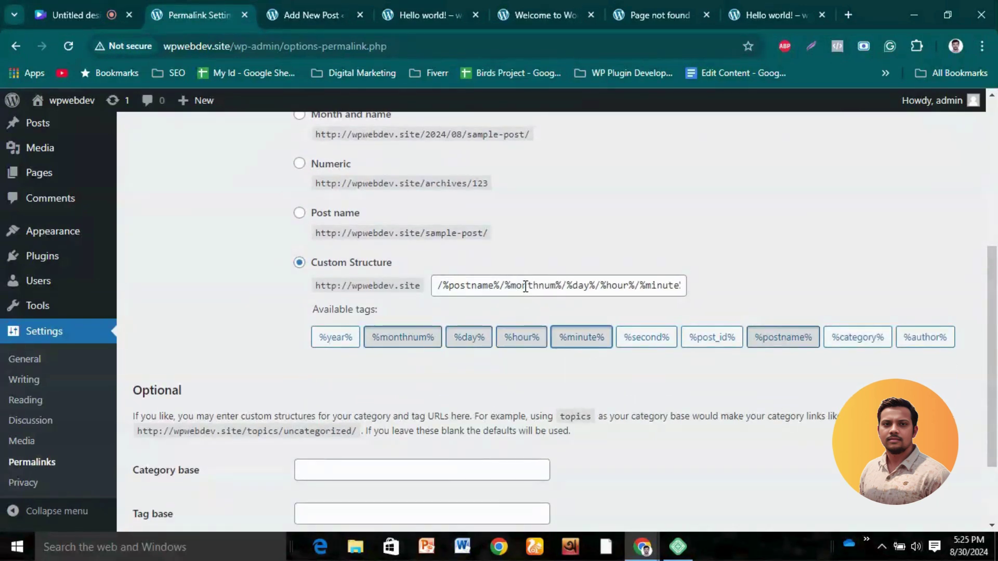
Step: Replace the tags after %postname% so the custom structure reads /%postname%/something, and save the permalink settings
{"action": "left_click_drag", "start_coordinate": [508, 282], "coordinate": [751, 289]}
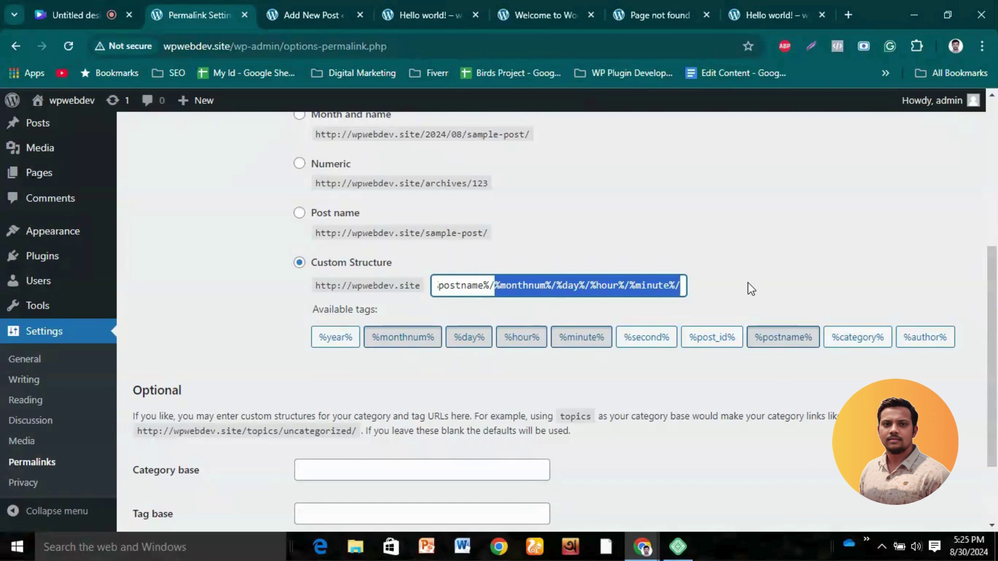
{"action": "key", "text": "BackSpace"}
{"action": "type", "text": "stname%/s"}
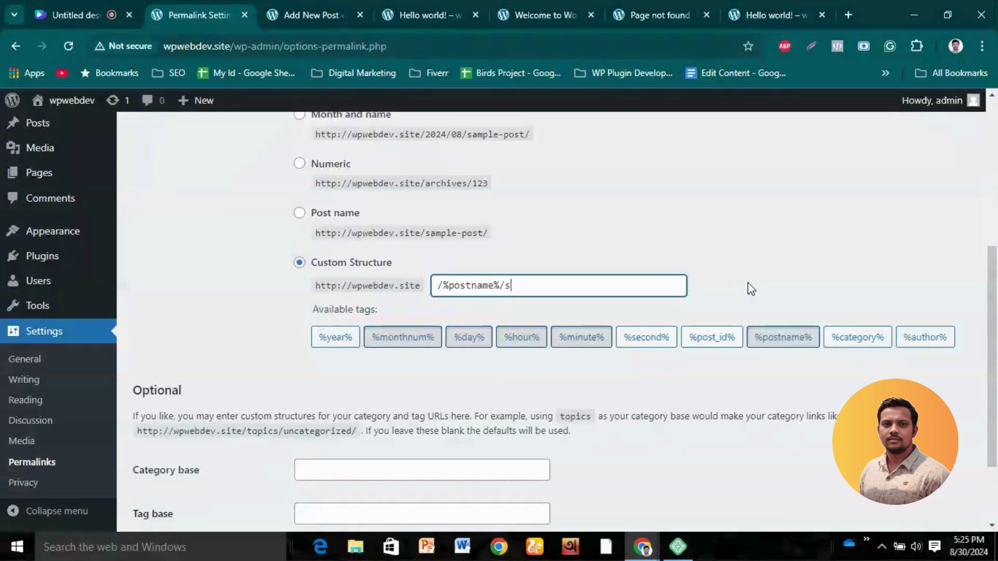
{"action": "type", "text": "omething"}
{"action": "scroll", "coordinate": [338, 374], "scroll_direction": "down", "scroll_amount": 2}
{"action": "left_click", "coordinate": [159, 457]}
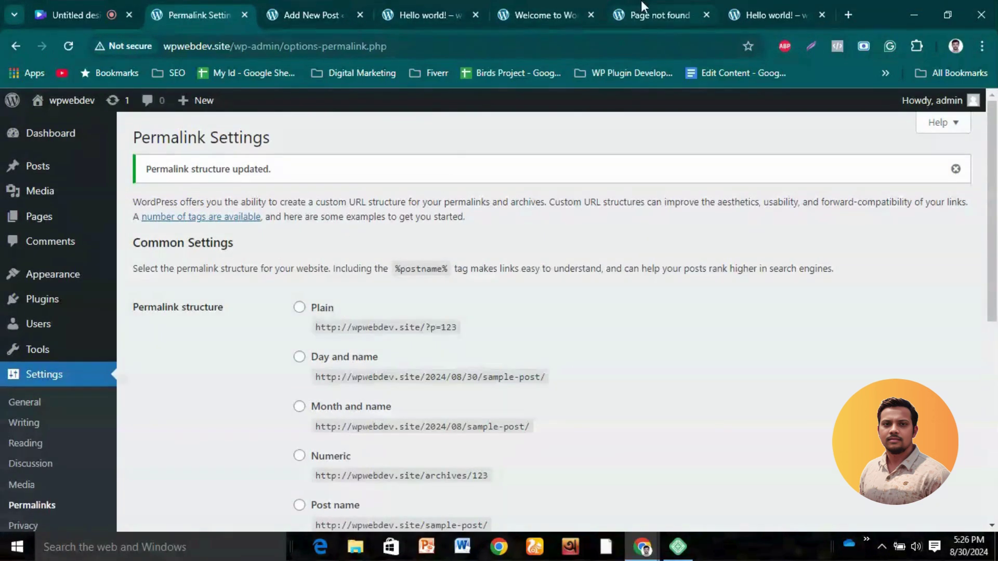
Step: Reload the published "Welcome to WordPress. This is your first post." page and check its URL and content
{"action": "left_click", "coordinate": [530, 10]}
{"action": "left_click", "coordinate": [476, 44]}
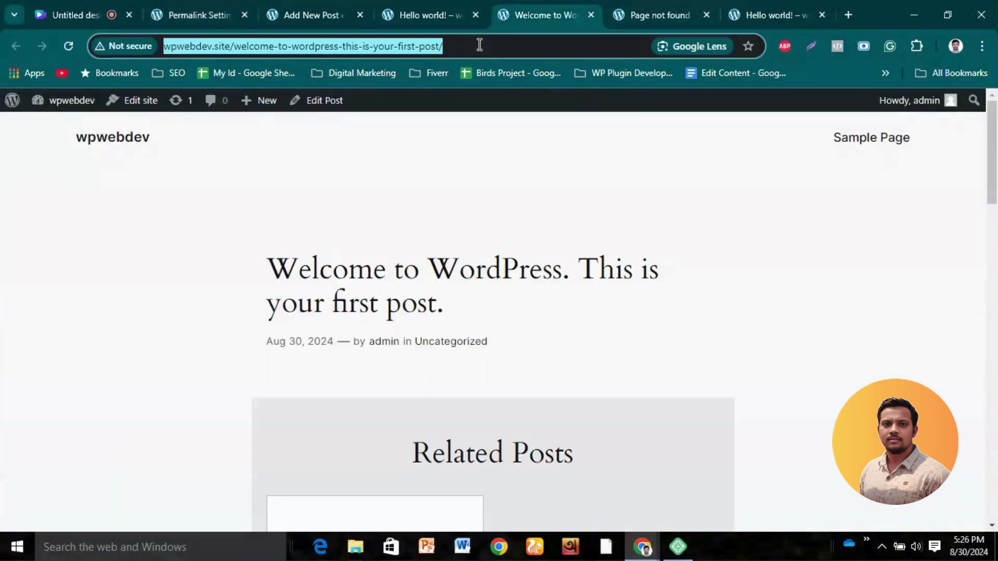
{"action": "key", "text": "Return"}
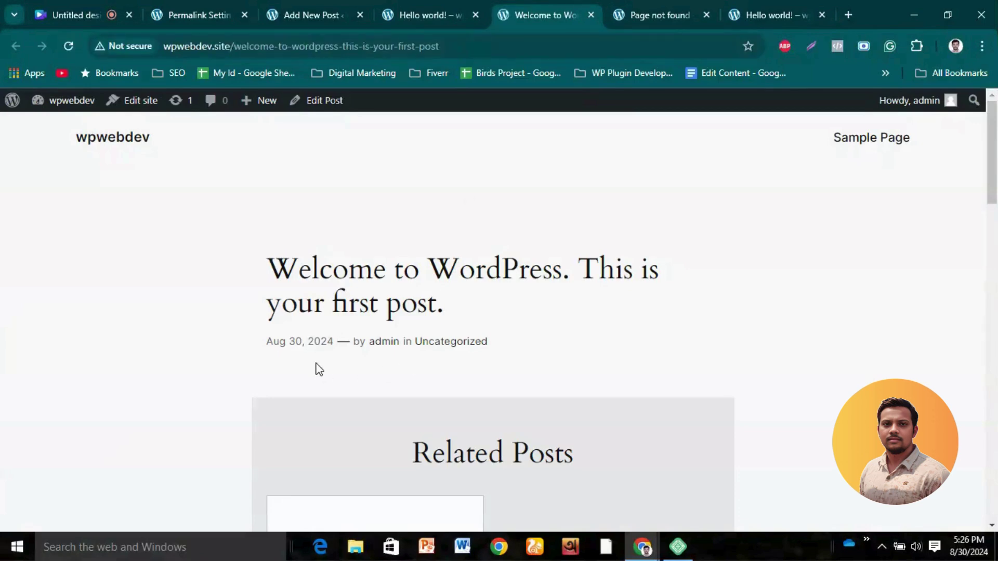
{"action": "scroll", "coordinate": [281, 321], "scroll_direction": "down", "scroll_amount": 2}
{"action": "scroll", "coordinate": [375, 218], "scroll_direction": "up", "scroll_amount": 2}
{"action": "scroll", "coordinate": [167, 210], "scroll_direction": "down", "scroll_amount": 3}
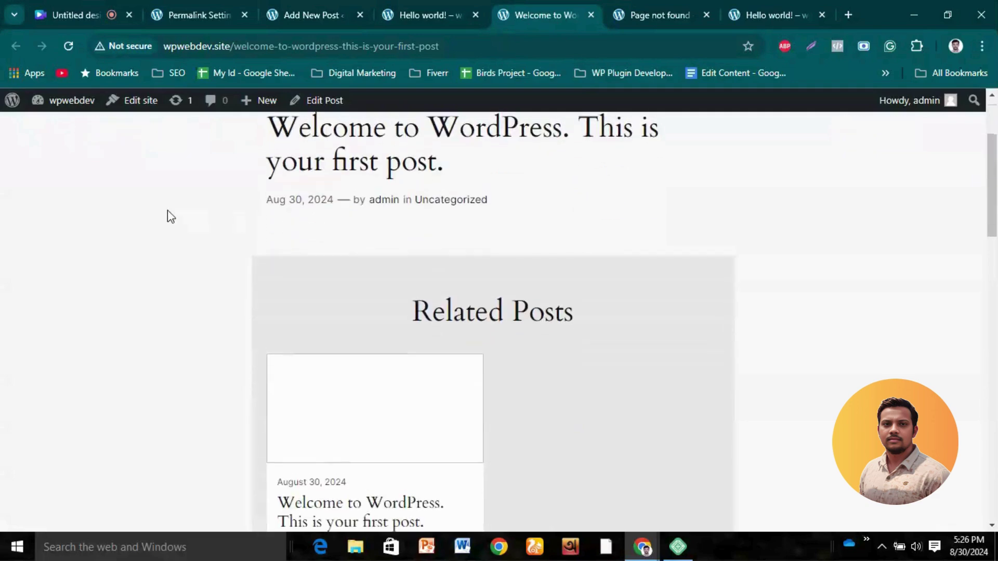
{"action": "scroll", "coordinate": [168, 210], "scroll_direction": "up", "scroll_amount": 3}
Step: View the Hello world! post in a new tab from the list of all posts and examine its URL
{"action": "left_click", "coordinate": [67, 127]}
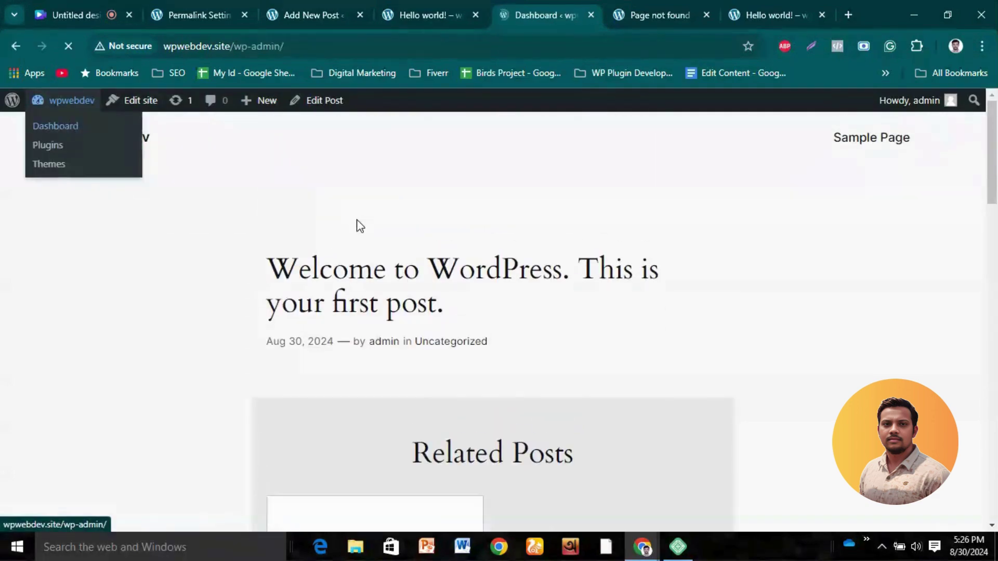
{"action": "mouse_move", "coordinate": [84, 229]}
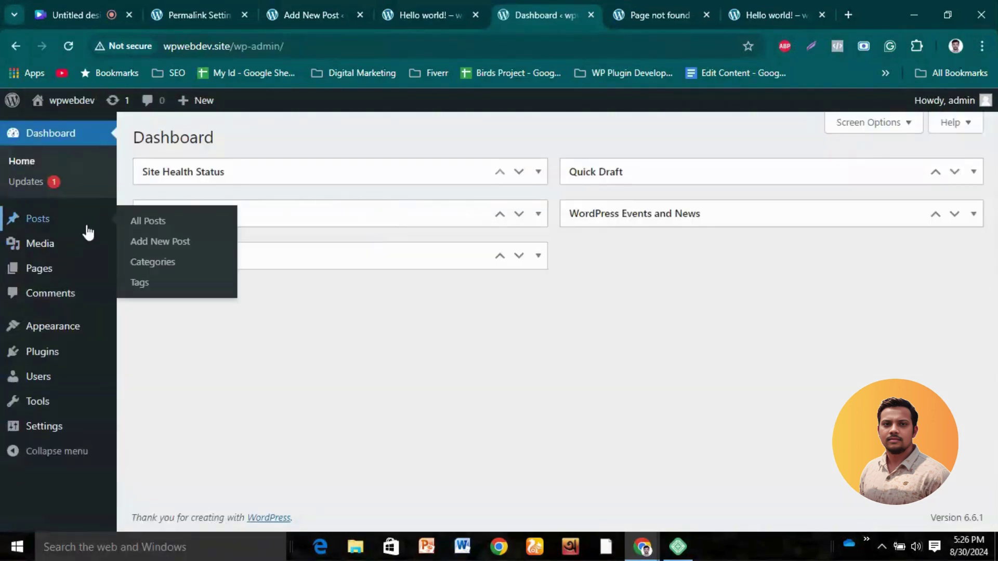
{"action": "left_click", "coordinate": [139, 223]}
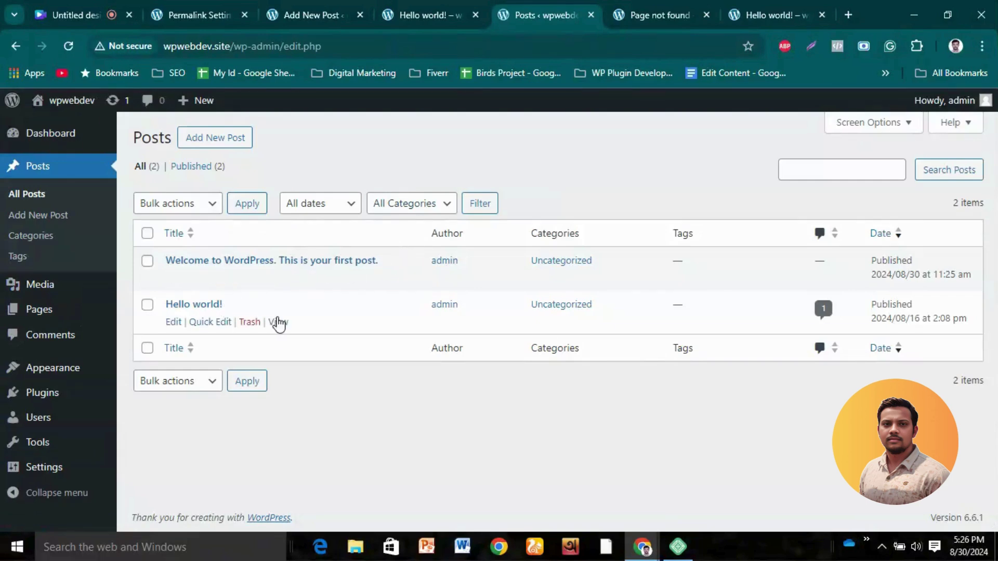
{"action": "right_click", "coordinate": [279, 323]}
{"action": "left_click", "coordinate": [334, 332]}
{"action": "left_click", "coordinate": [573, 7]}
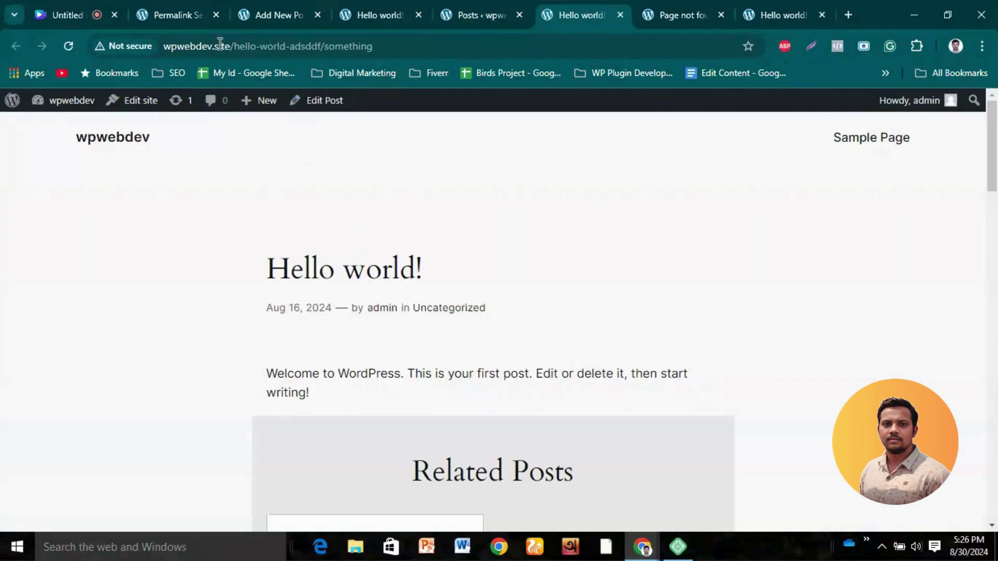
{"action": "left_click_drag", "start_coordinate": [230, 45], "coordinate": [412, 46]}
{"action": "left_click", "coordinate": [337, 46]}
{"action": "left_click", "coordinate": [451, 256]}
Step: Set the permalink structure back to Post name, leave the category and tag bases blank, and save the changes
{"action": "left_click", "coordinate": [186, 14]}
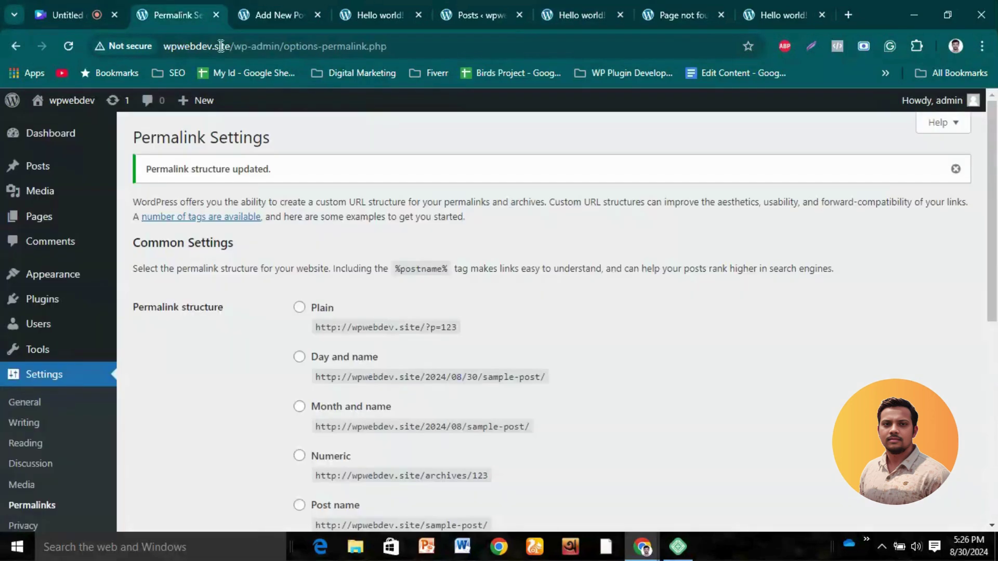
{"action": "scroll", "coordinate": [326, 340], "scroll_direction": "down", "scroll_amount": 4}
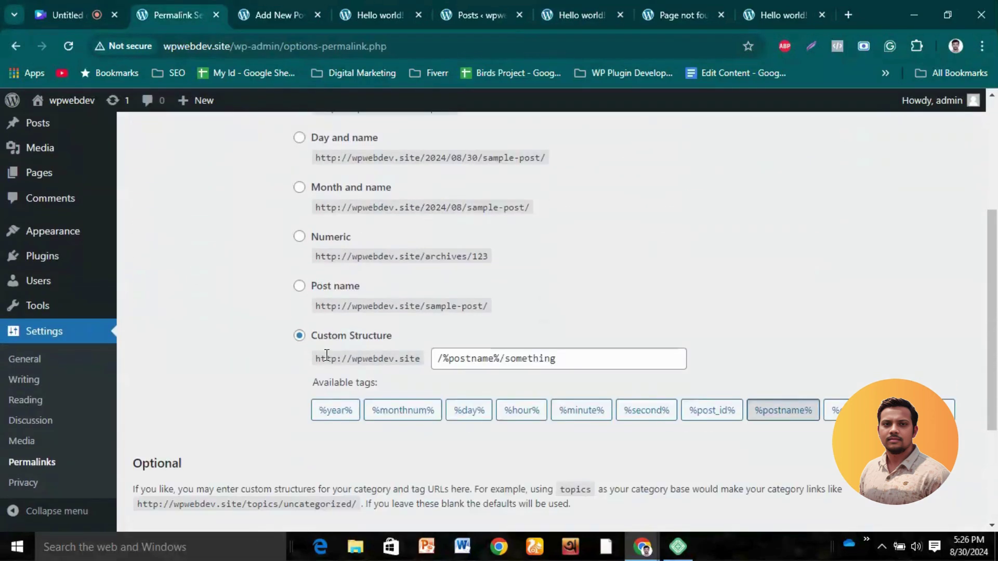
{"action": "left_click", "coordinate": [298, 286]}
{"action": "scroll", "coordinate": [270, 314], "scroll_direction": "down", "scroll_amount": 3}
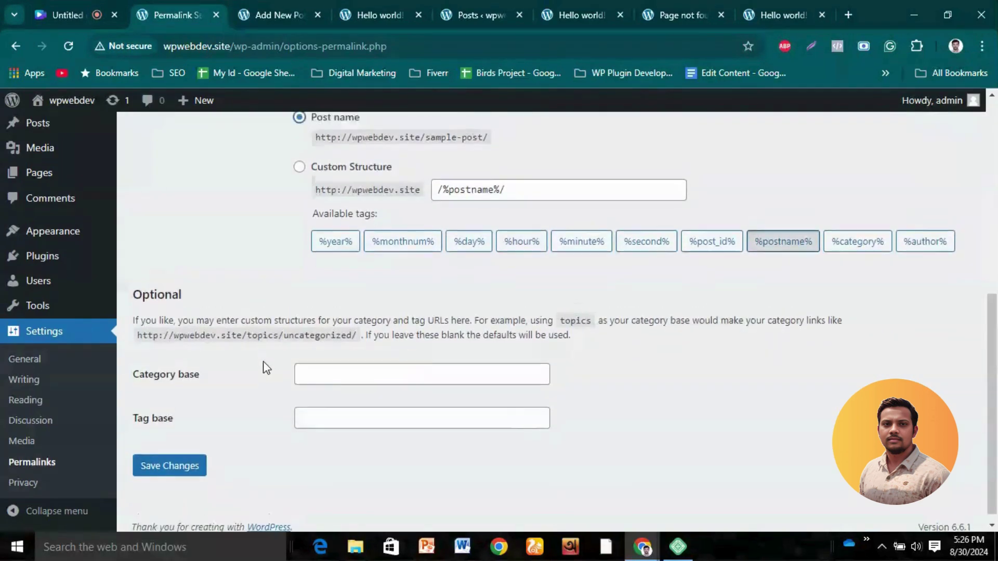
{"action": "scroll", "coordinate": [263, 359], "scroll_direction": "up", "scroll_amount": 3}
{"action": "scroll", "coordinate": [260, 344], "scroll_direction": "down", "scroll_amount": 3}
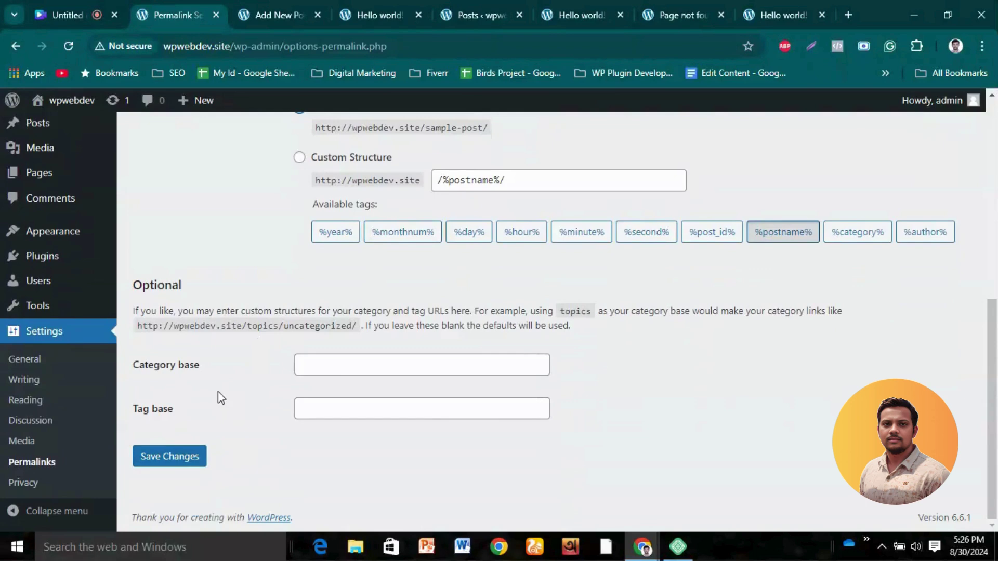
{"action": "scroll", "coordinate": [218, 392], "scroll_direction": "up", "scroll_amount": 1}
{"action": "scroll", "coordinate": [217, 391], "scroll_direction": "down", "scroll_amount": 1}
{"action": "left_click", "coordinate": [179, 459]}
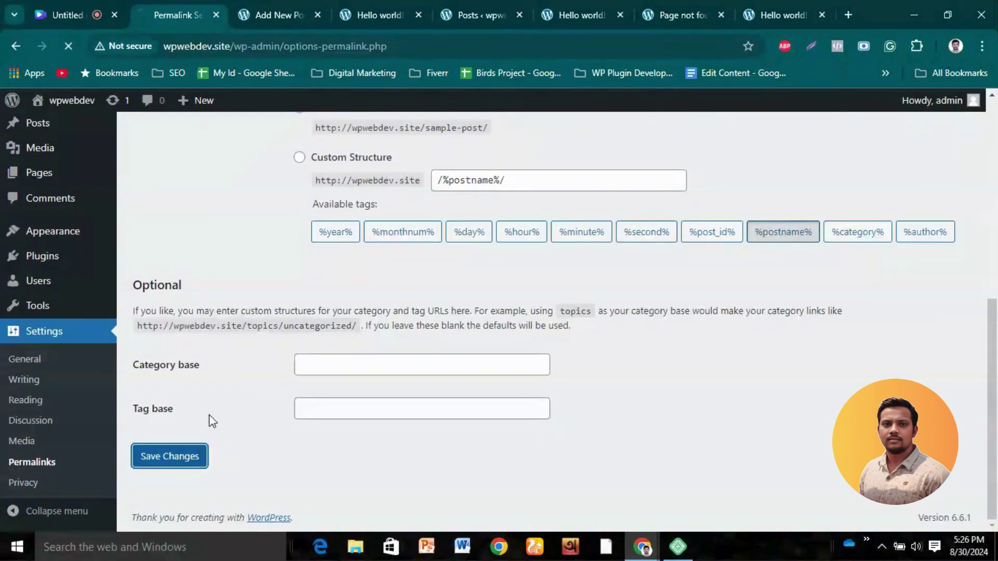